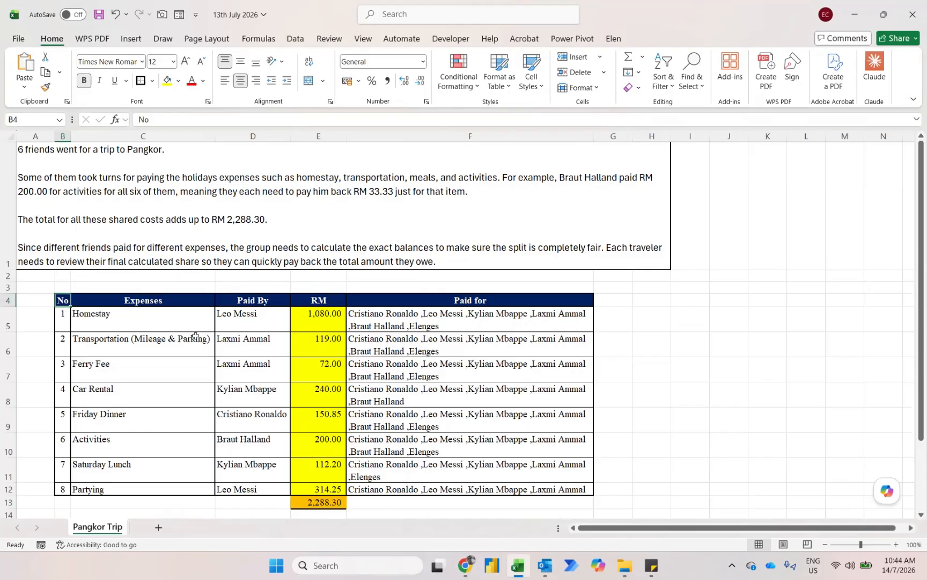
Step: Load the expenses range B4:F12, with its headers, into the Power Query Editor as a table
key(ctrl+shift+Down)
key(ctrl+shift+Right)
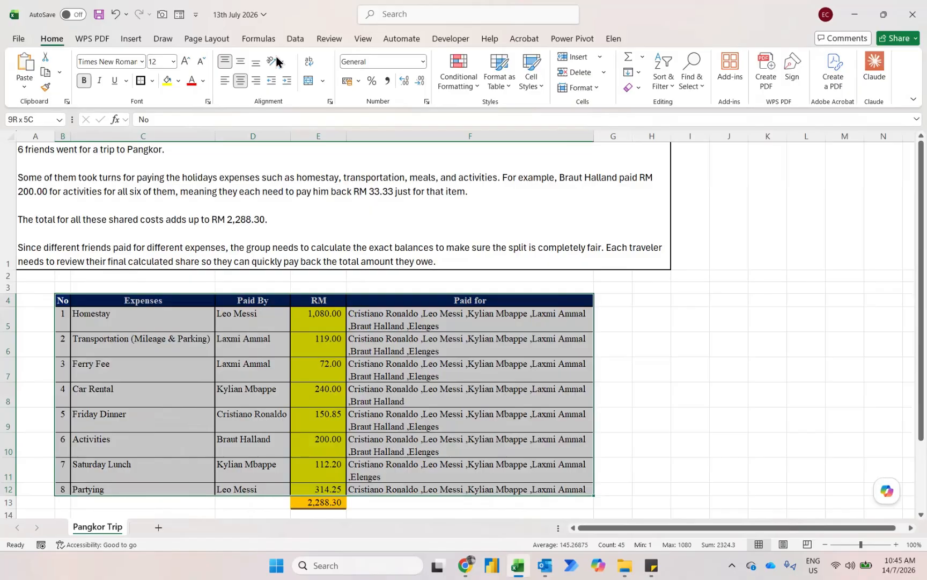
click(294, 39)
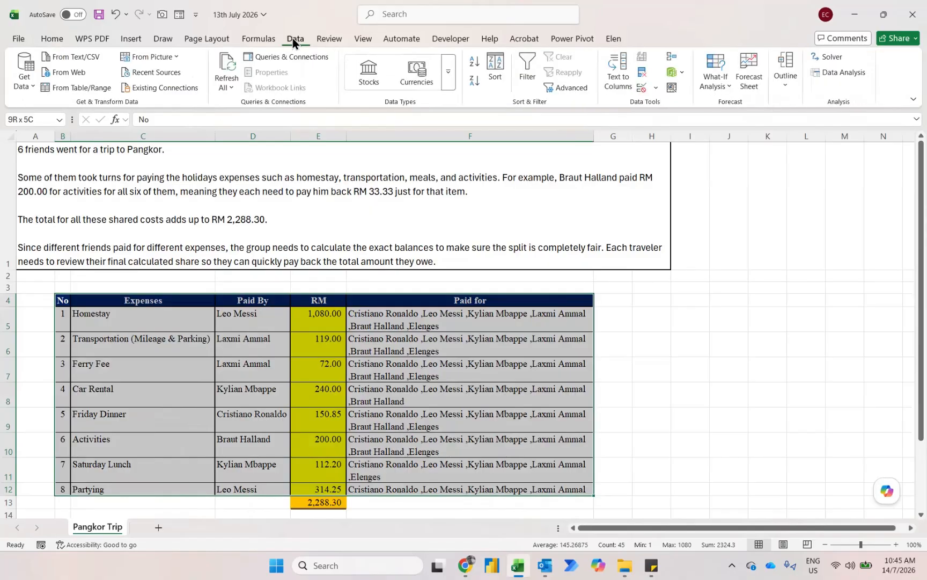
click(74, 88)
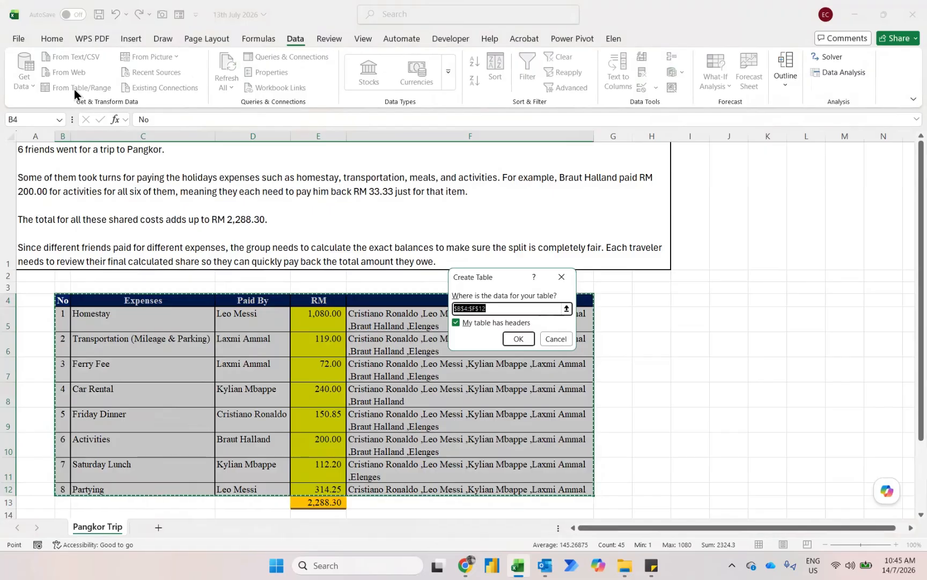
click(524, 345)
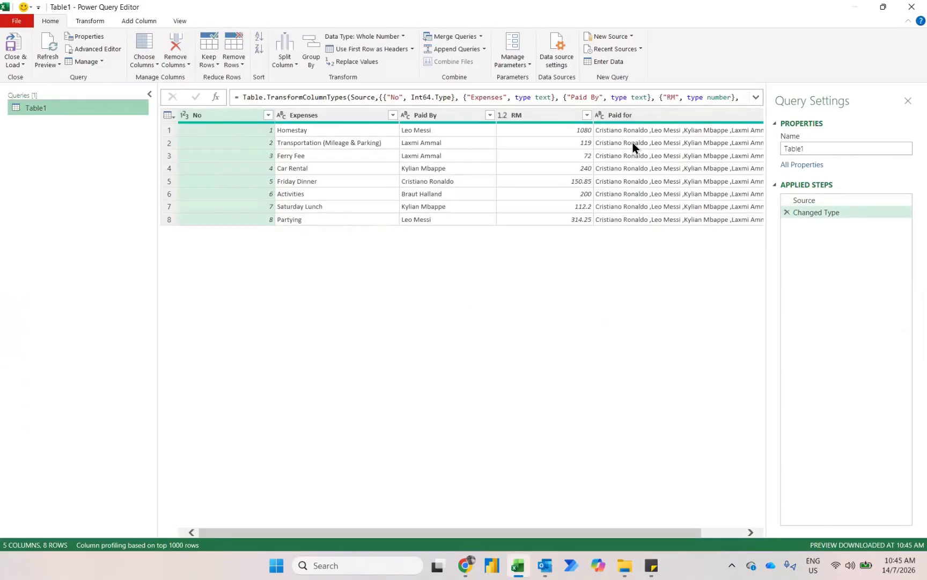
Step: Add a custom column with the formula Text.Split([Paid for]," ,") and preview the list in the Partying row
scroll(642, 141, right, 3)
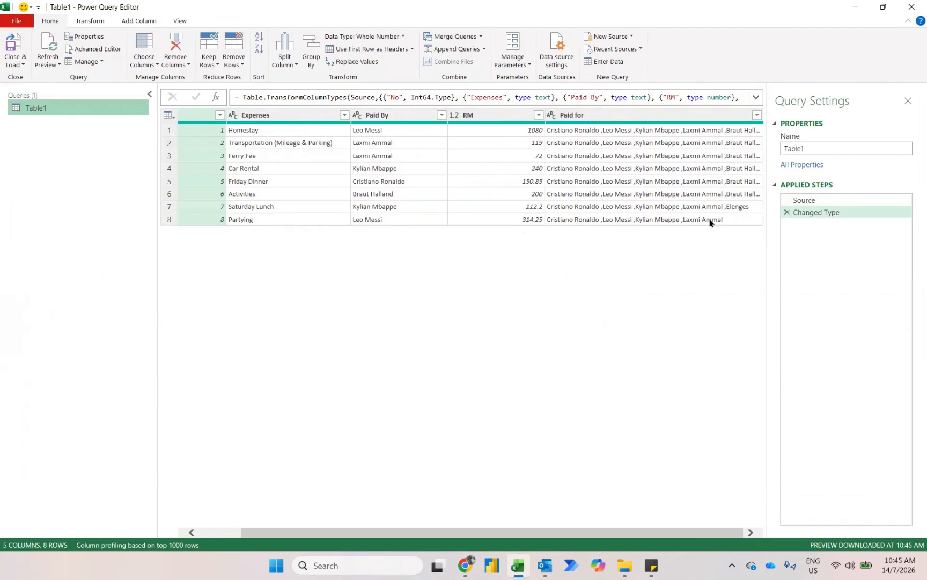
click(139, 21)
click(54, 43)
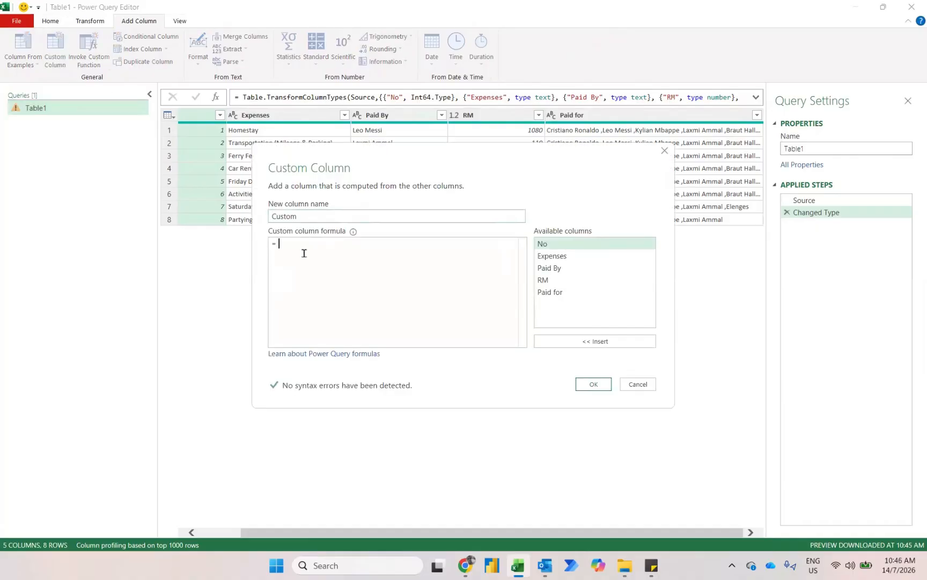
drag(583, 159, 508, 198)
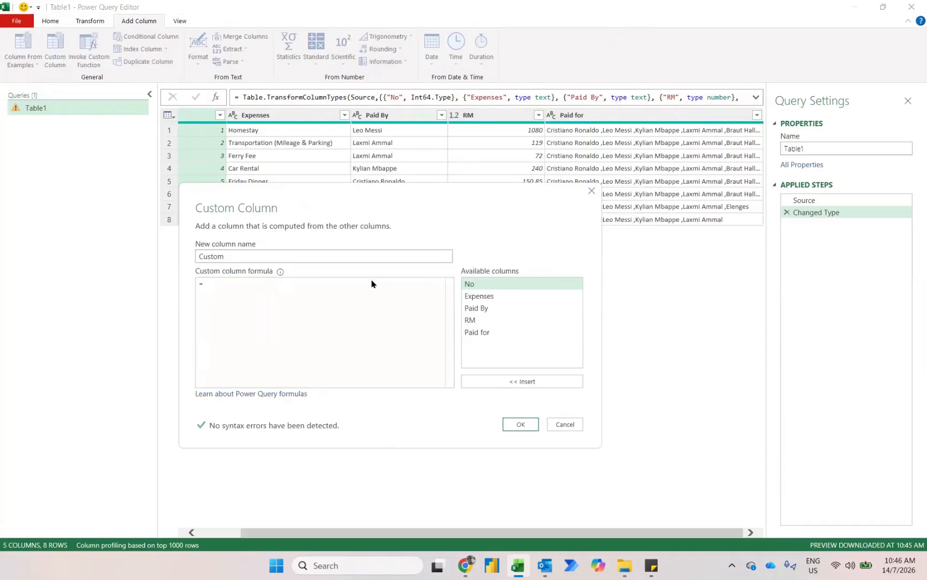
click(272, 294)
text(text)
text(.split)
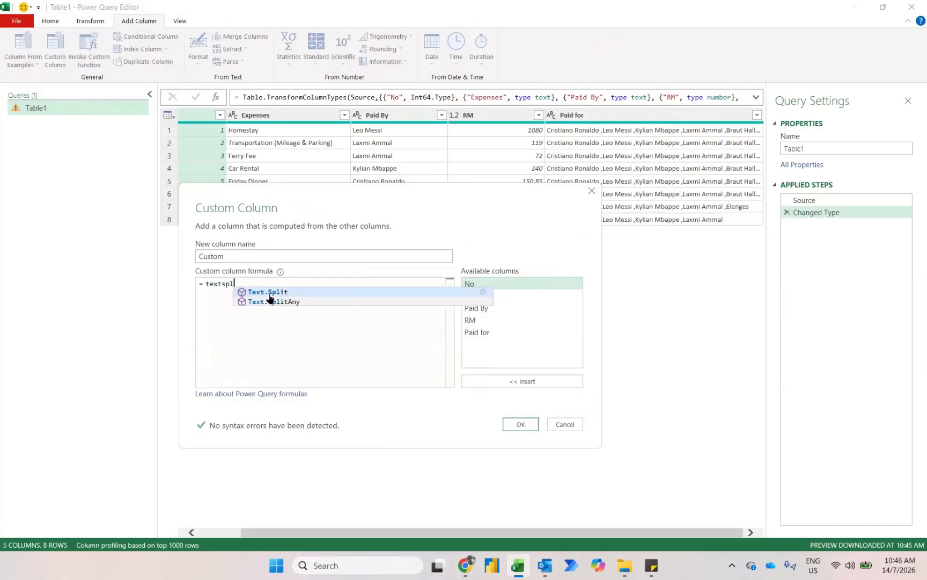
key(Tab)
text(()
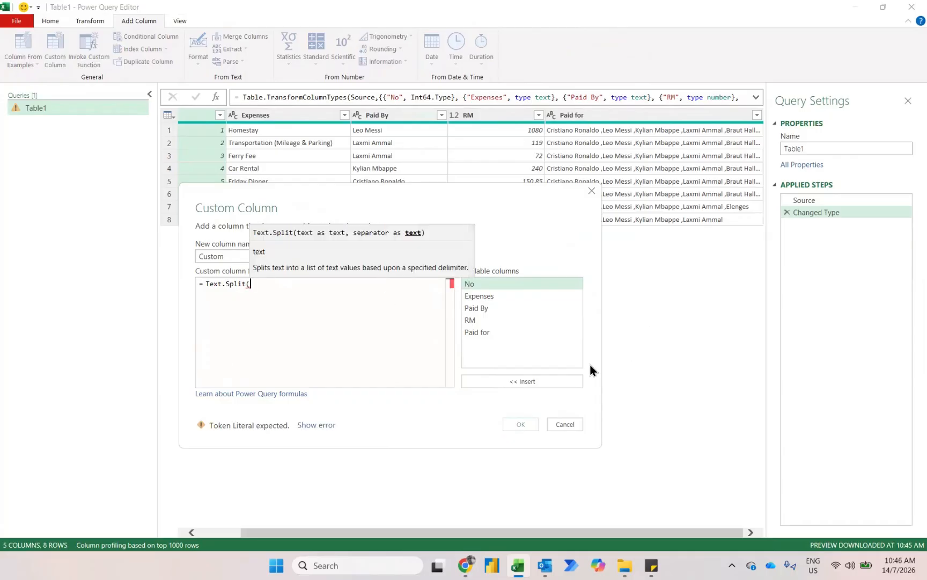
click(476, 332)
click(492, 382)
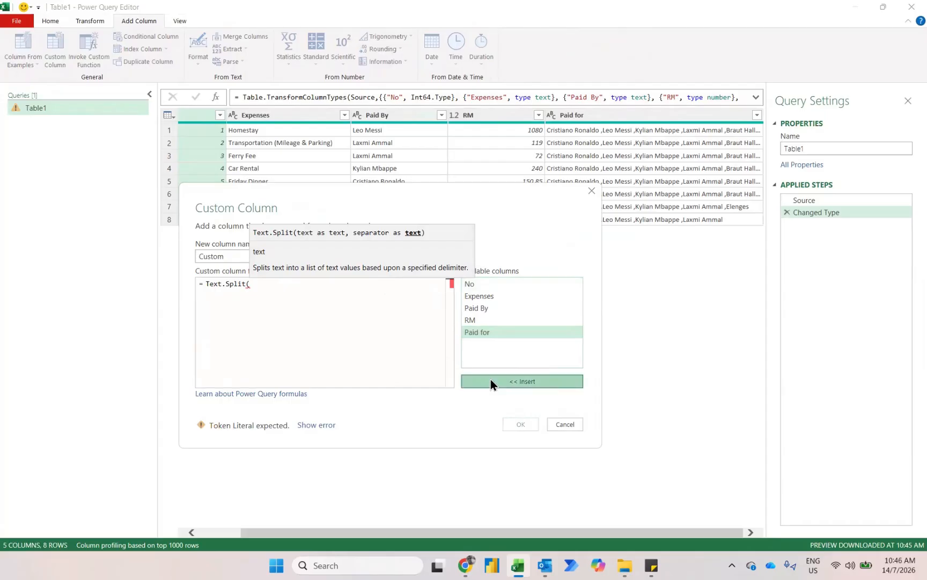
text(,)
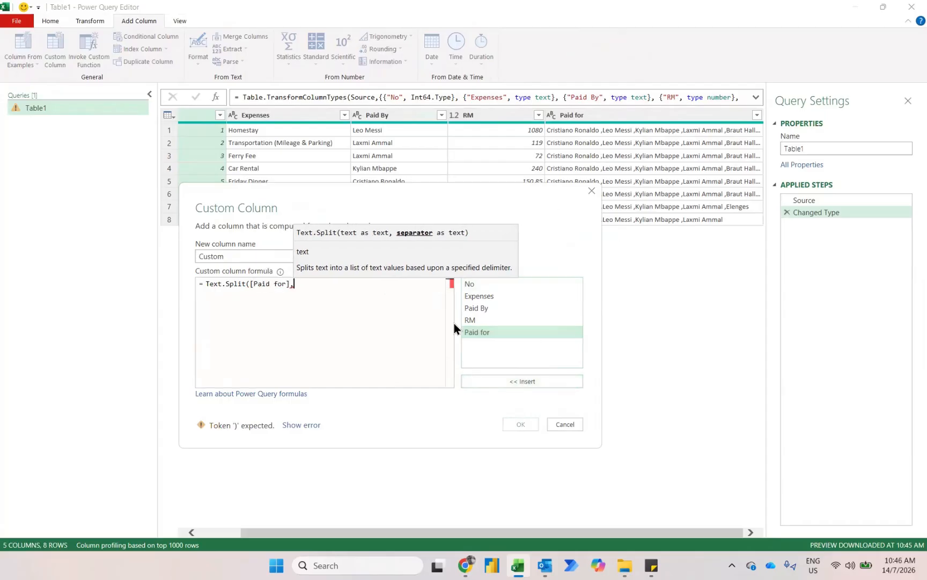
text(" )
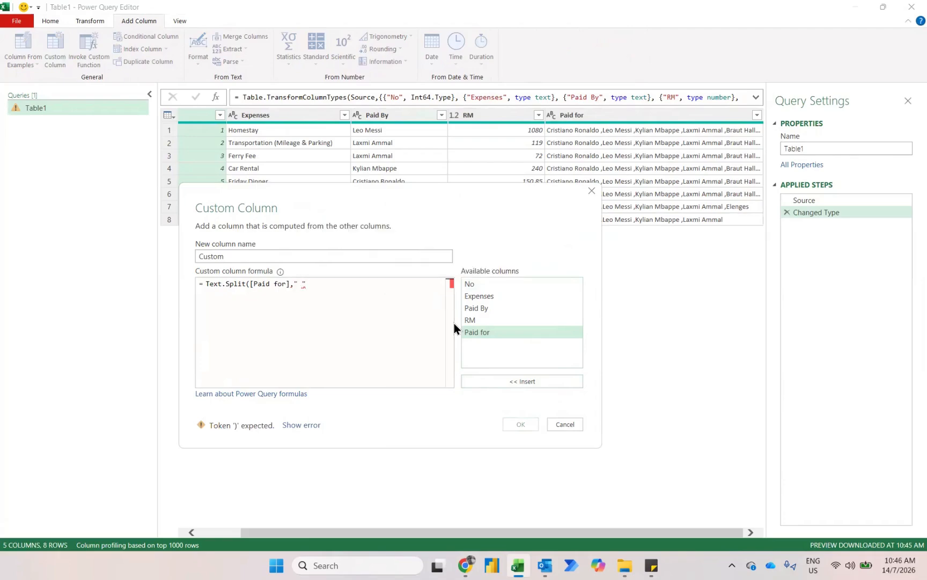
text(,"))
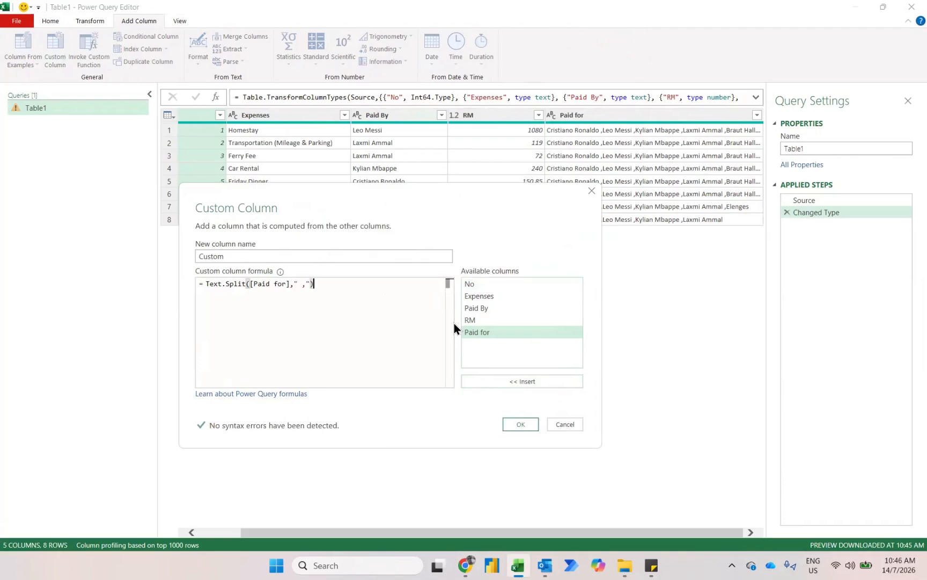
click(519, 423)
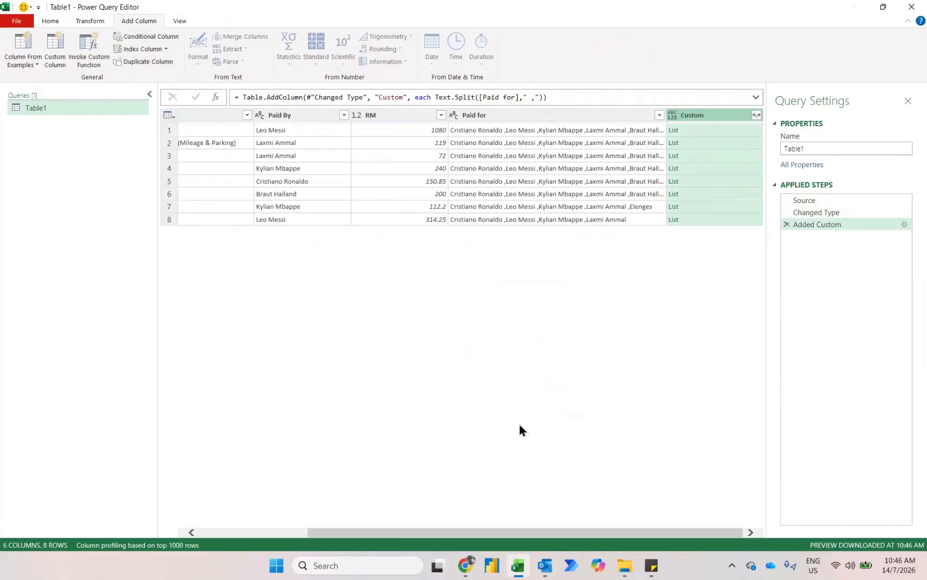
click(697, 222)
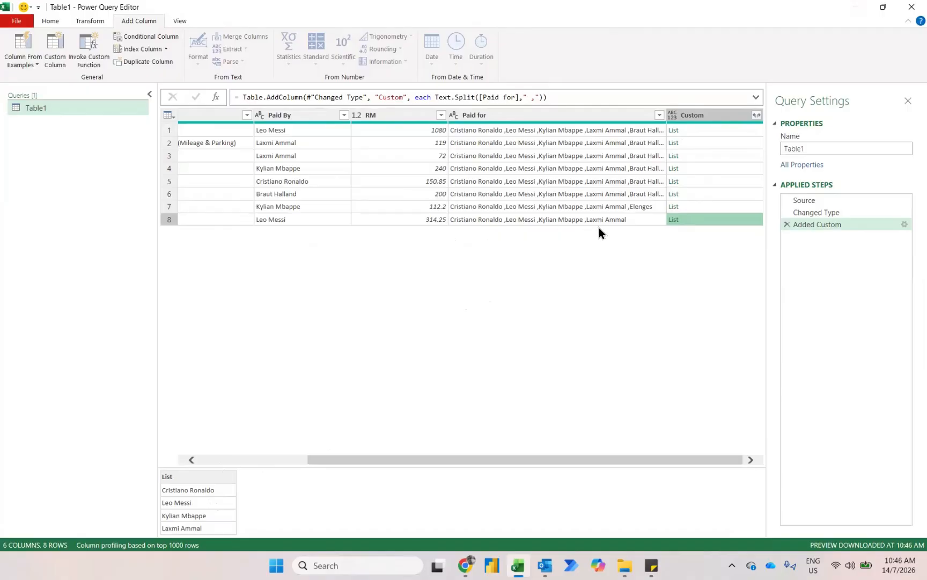
Step: Change the custom column's formula to List.Count(Text.Split([Paid for]," ,")) so it counts the people sharing each expense
click(904, 225)
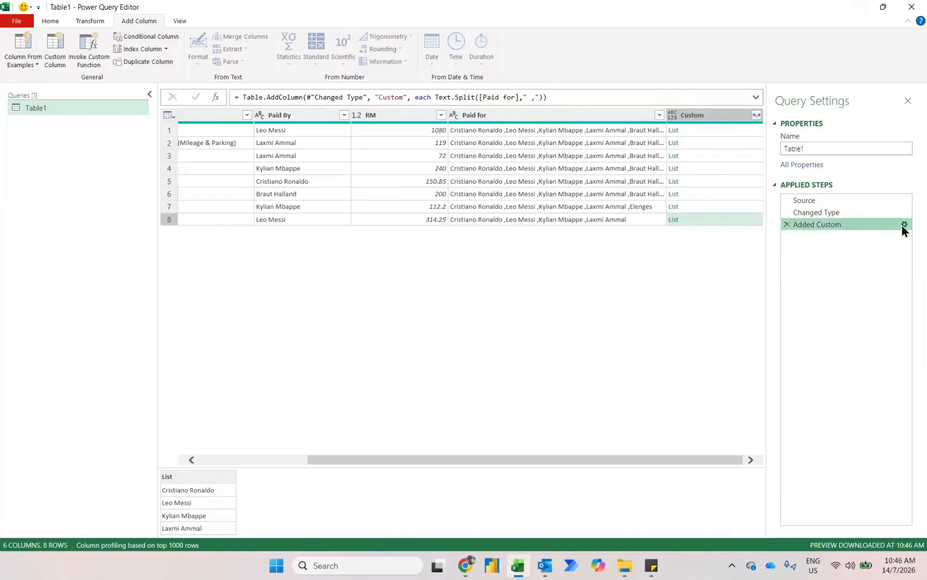
key(ctrl+a)
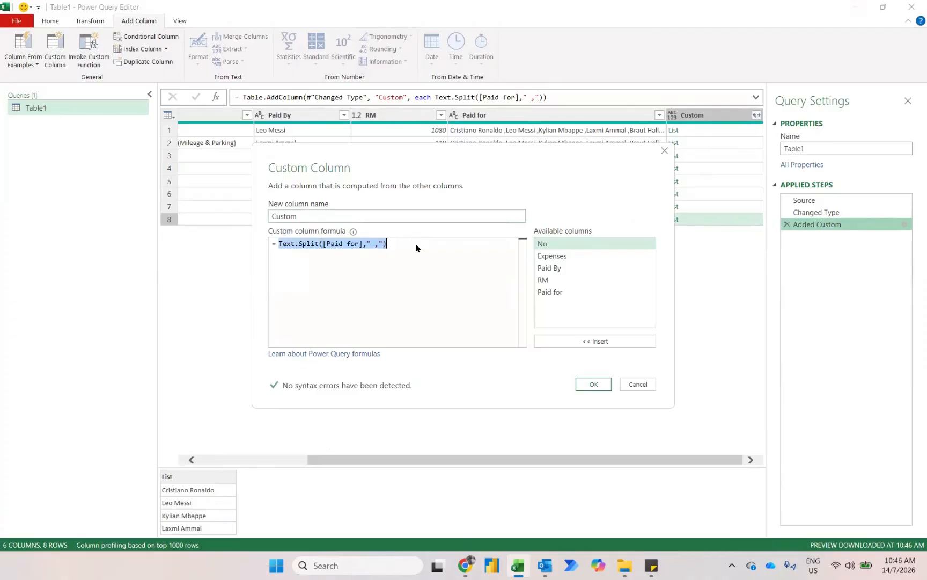
key(BackSpace)
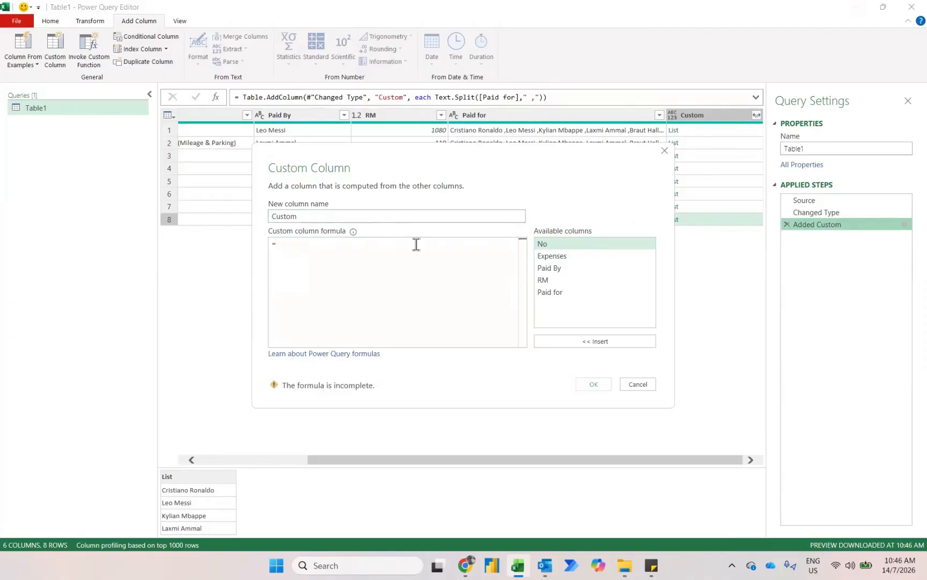
text(listcount)
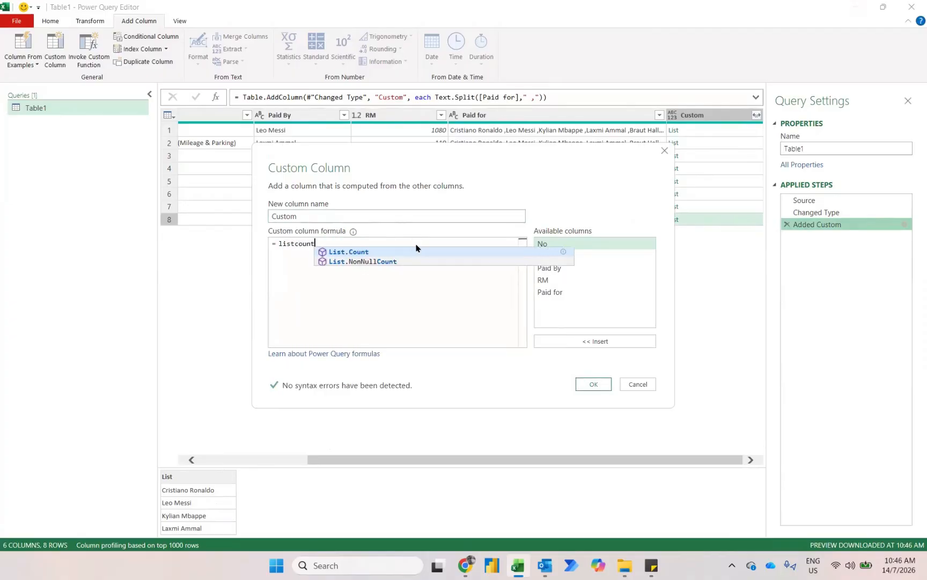
key(Tab)
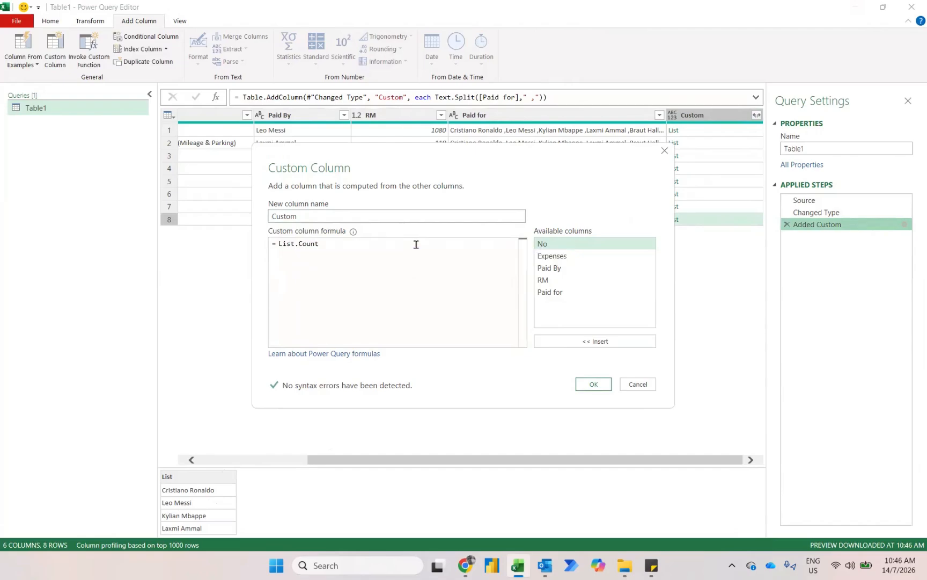
text((Text.Split)
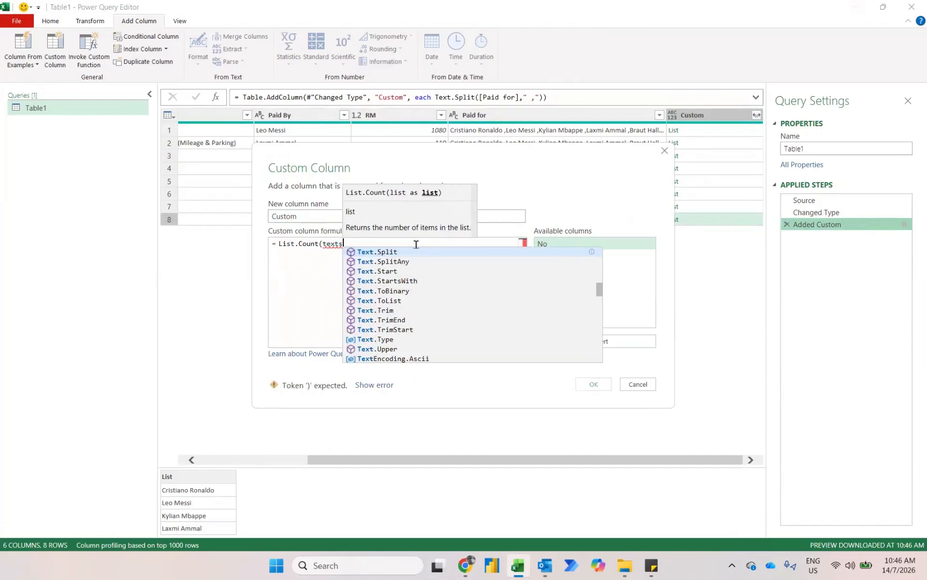
text(()
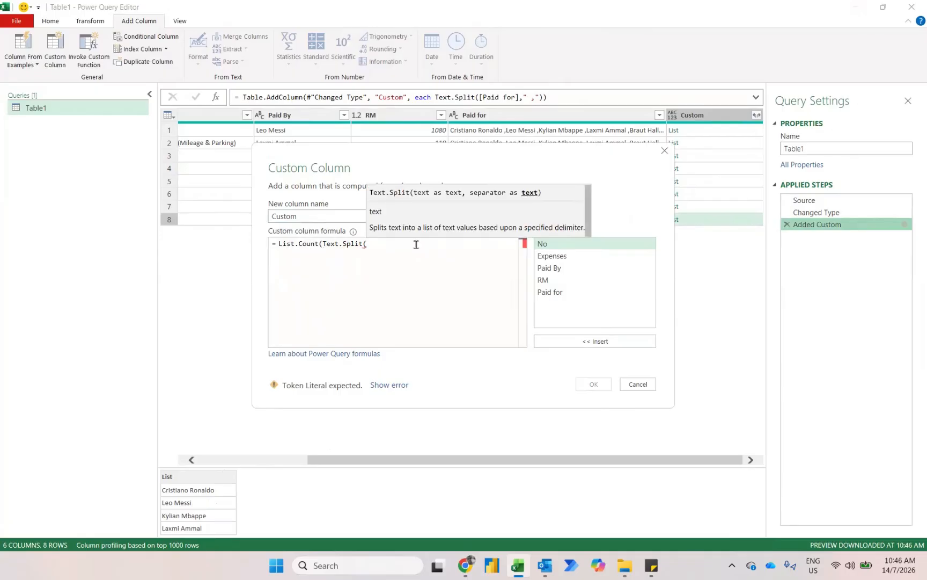
click(566, 296)
click(569, 343)
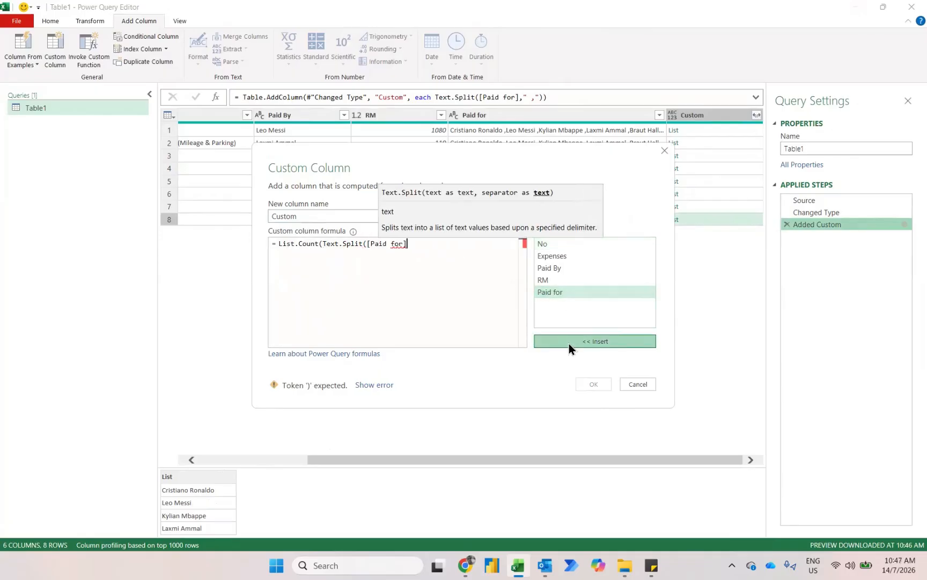
text(," )
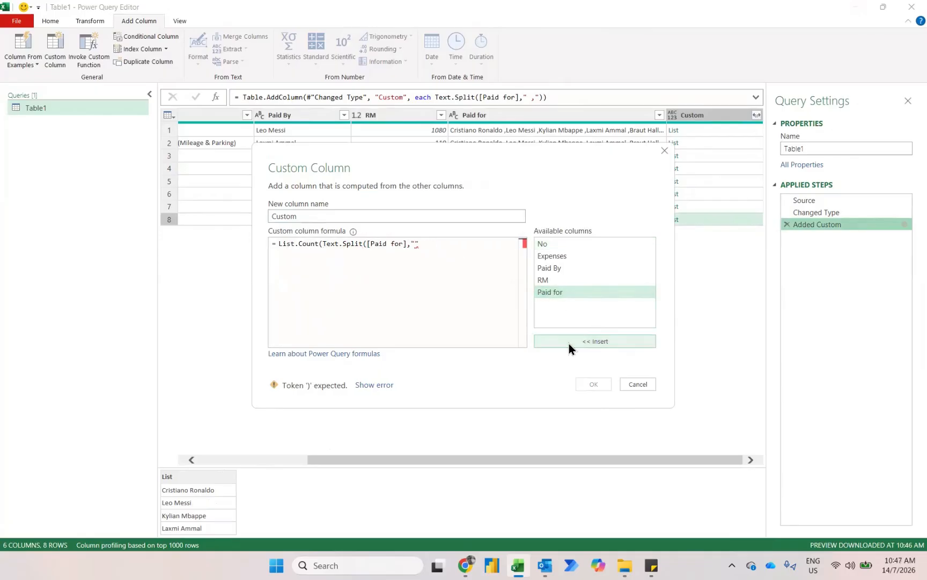
text(,")))
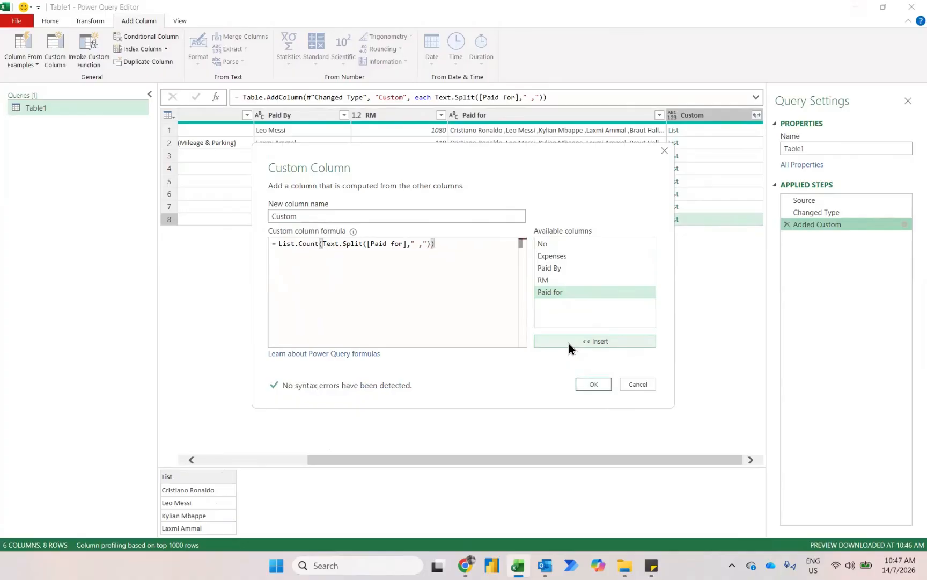
click(593, 384)
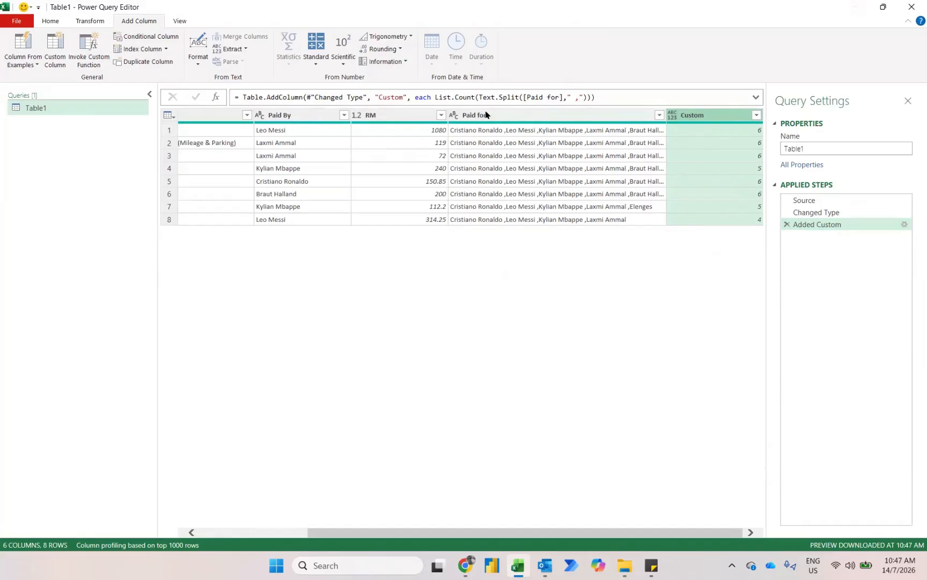
Step: Add a column that divides the RM amount by the Custom column's head count
click(420, 112)
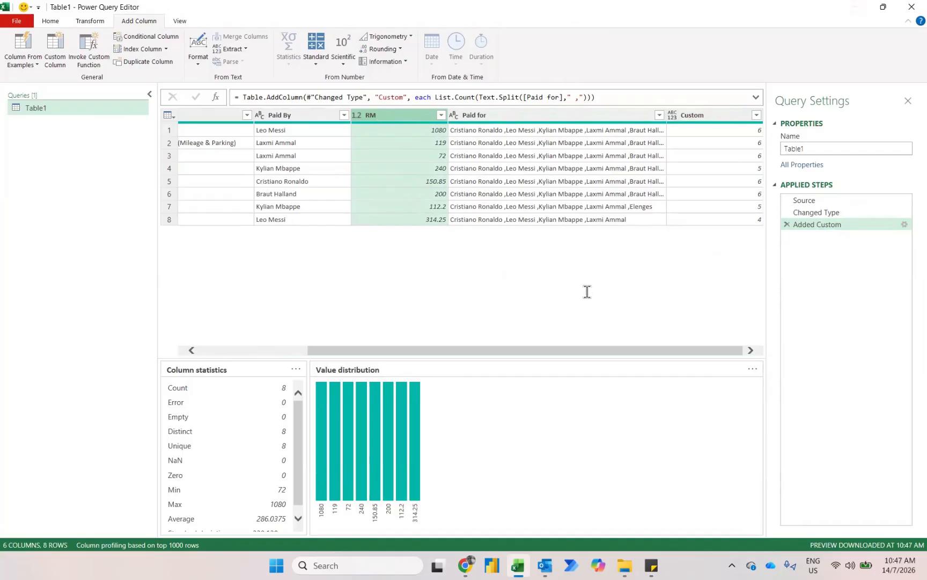
ctrl+click(702, 115)
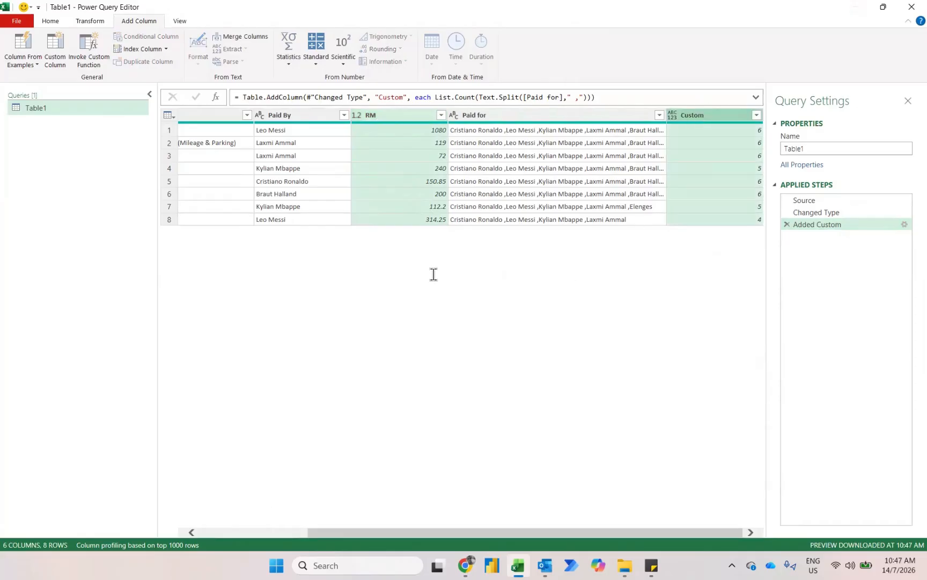
click(317, 59)
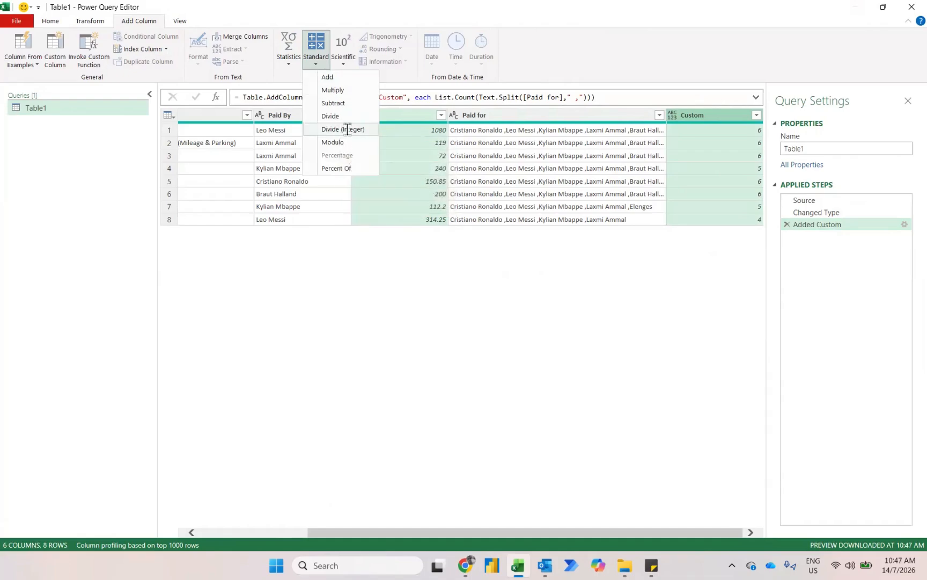
click(329, 116)
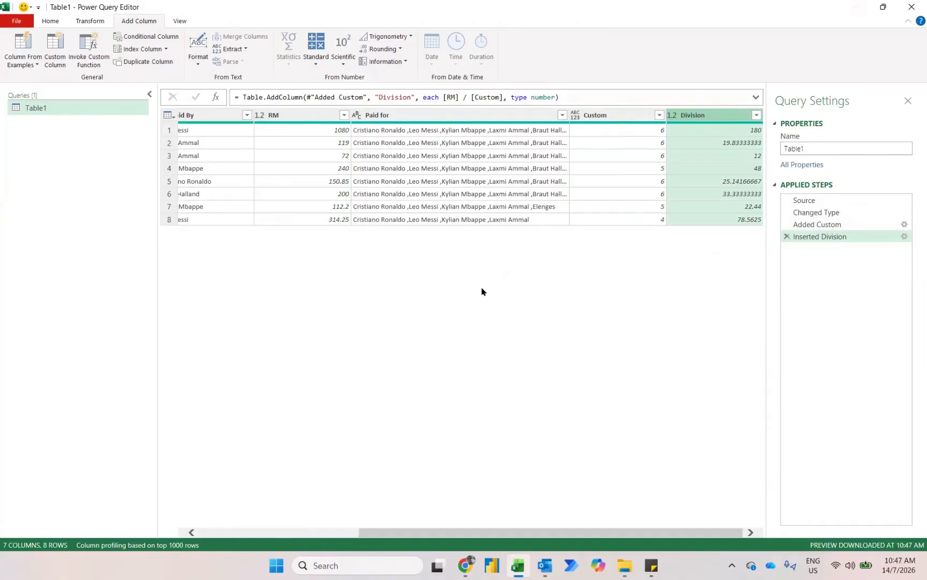
Step: Split the Paid for column into rows at each occurrence of a custom comma delimiter
click(409, 117)
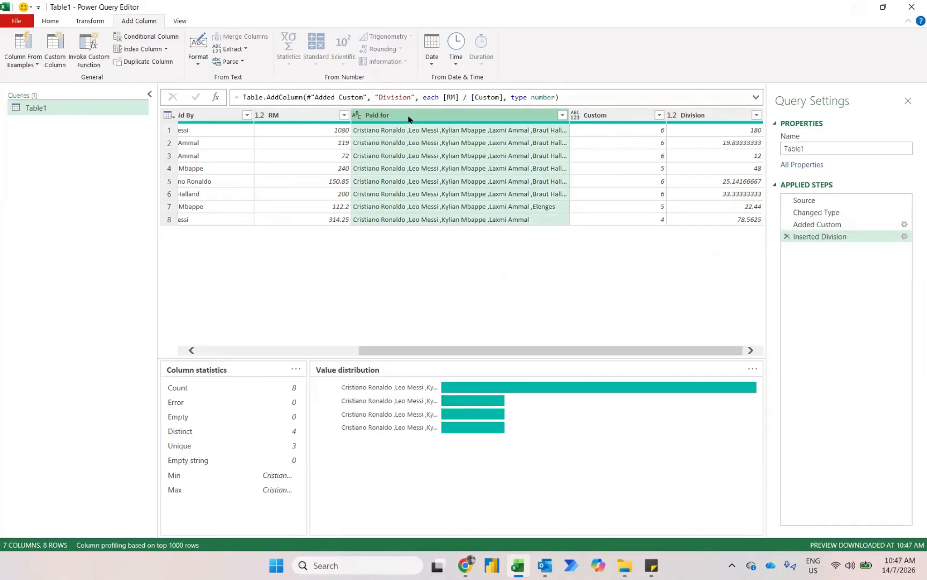
right_click(409, 118)
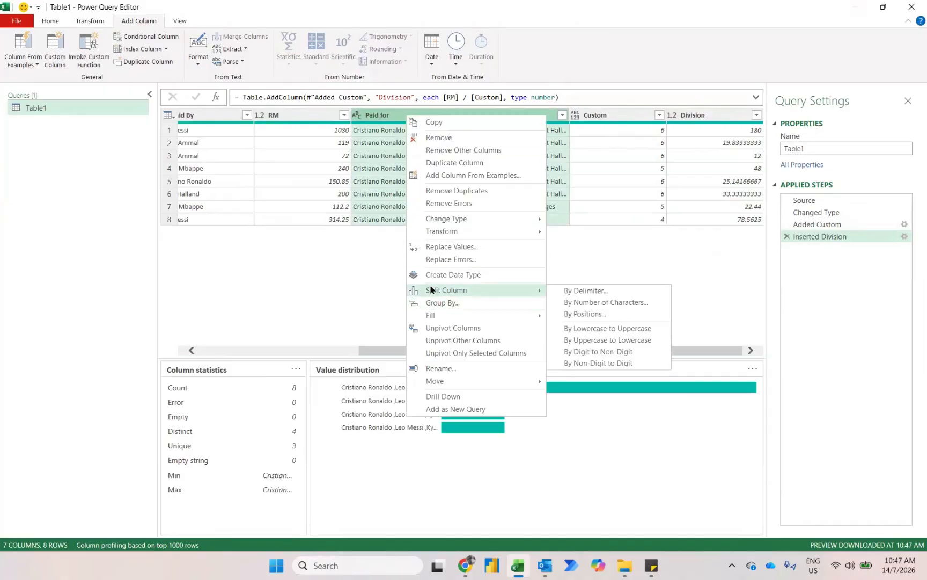
click(86, 21)
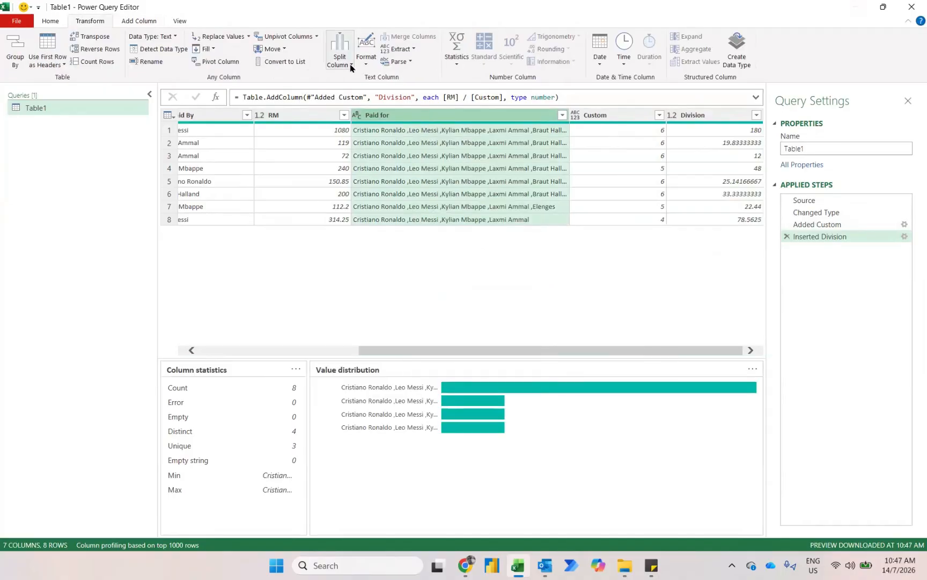
click(50, 20)
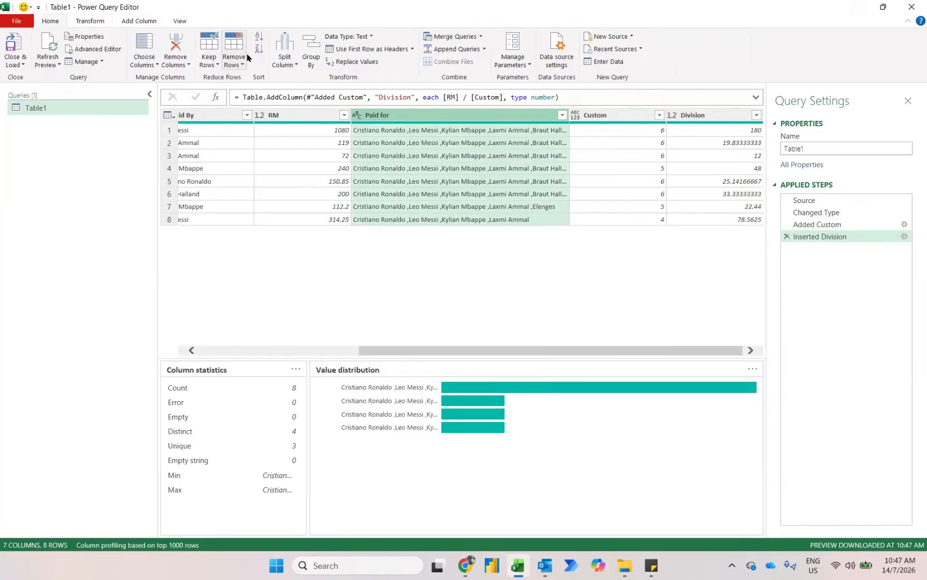
click(276, 60)
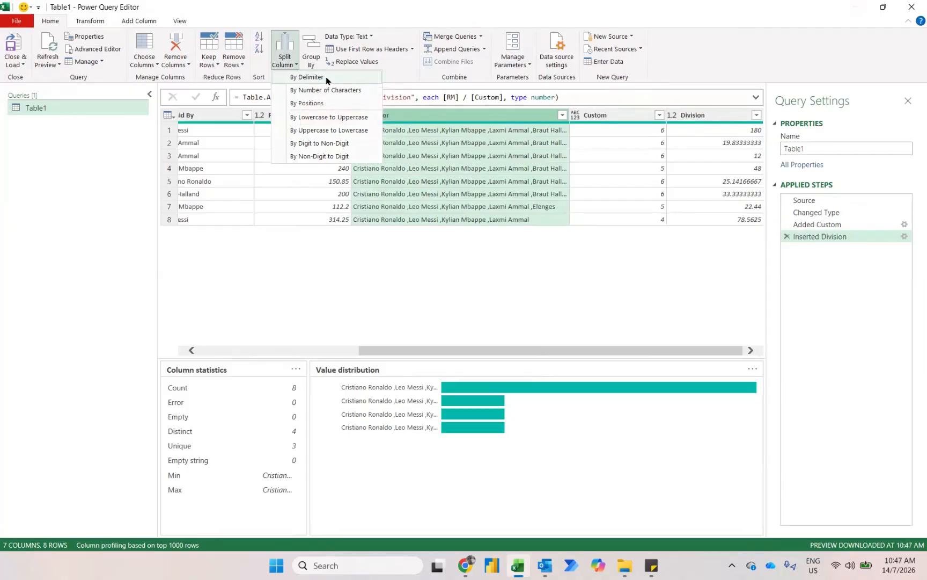
click(301, 78)
click(353, 214)
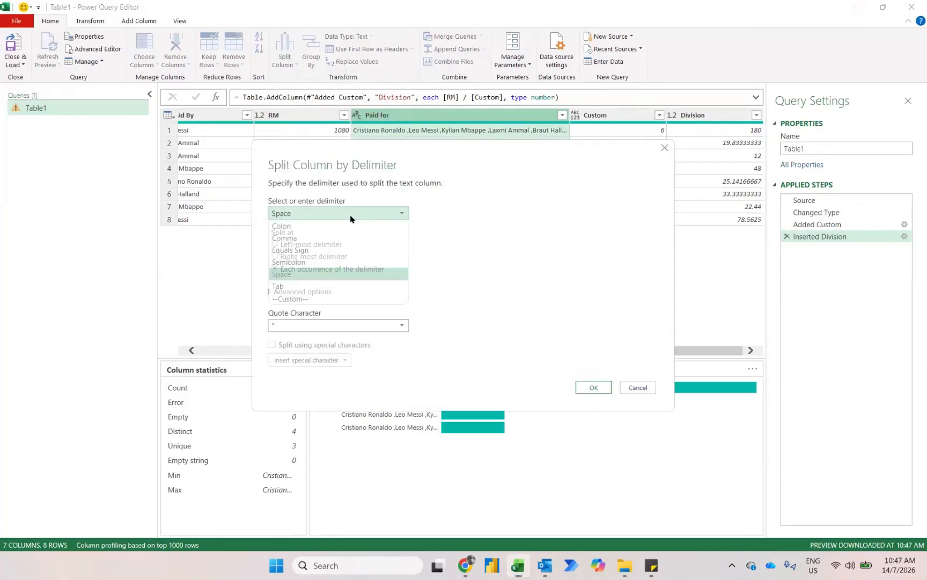
click(293, 299)
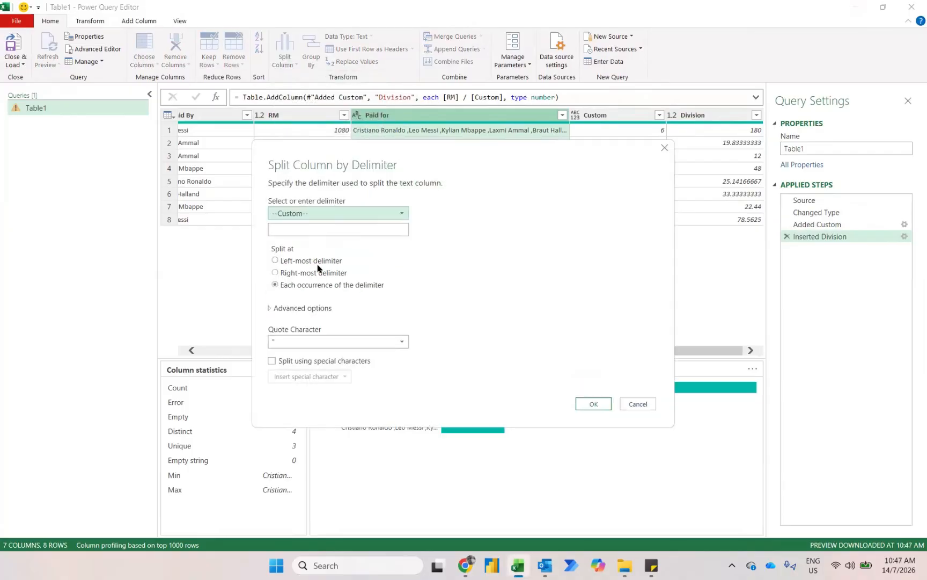
click(275, 235)
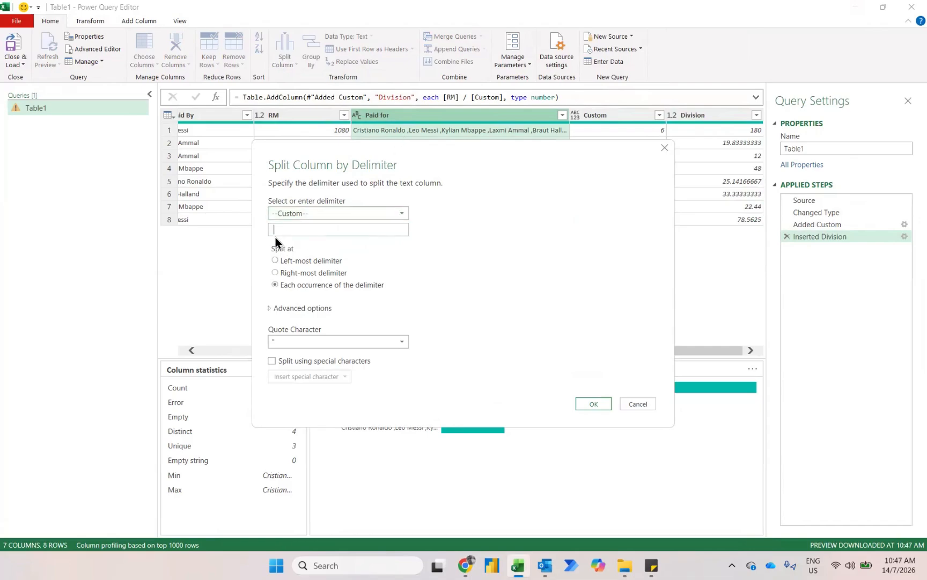
text(,)
click(287, 308)
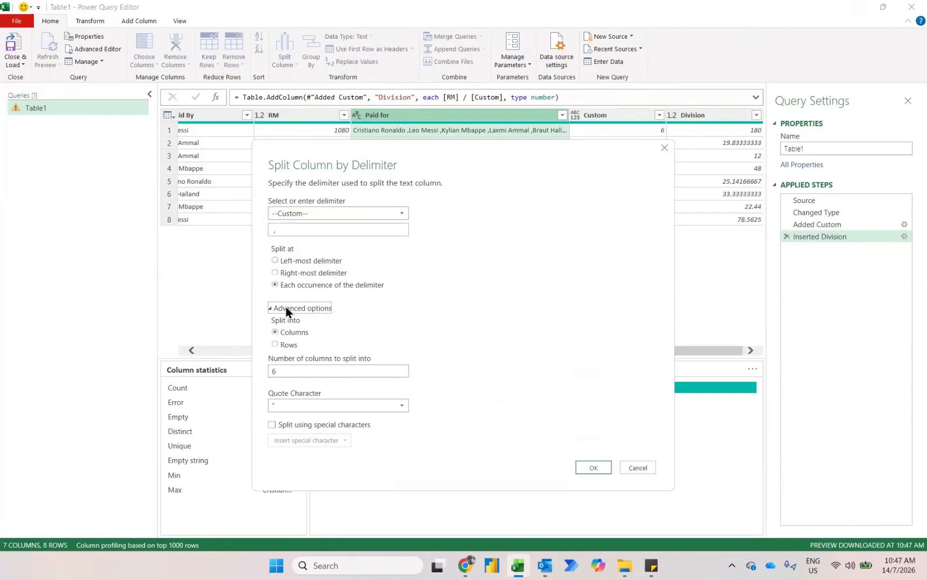
click(275, 344)
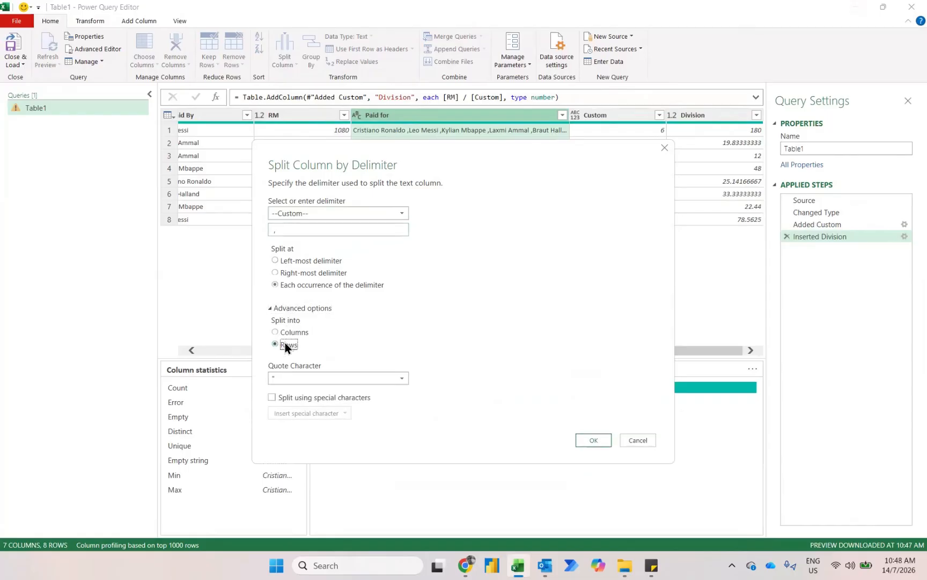
click(598, 442)
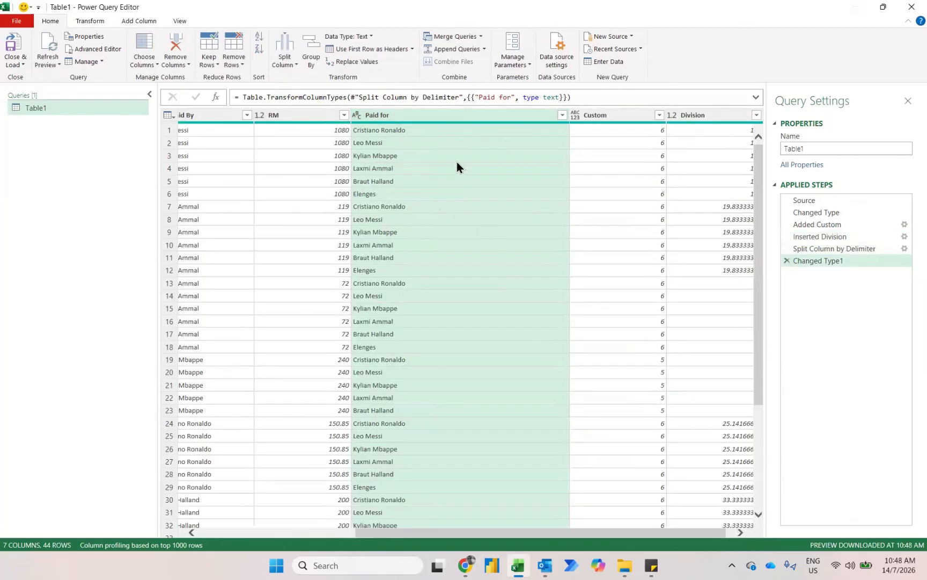
Step: Set up an advanced Group By on the split table with Paid for and Paid By as its only grouping columns
scroll(476, 318, left, 5)
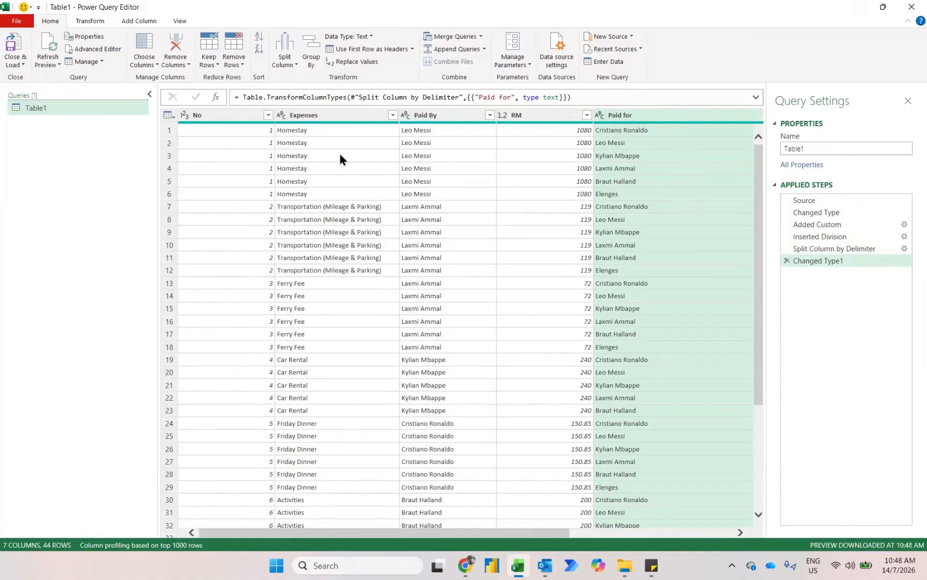
scroll(340, 153, right, 5)
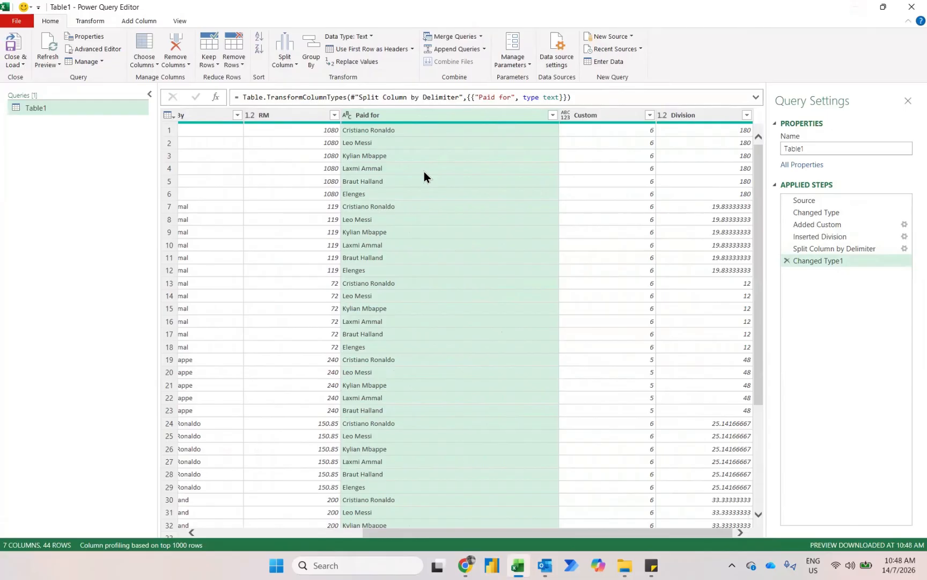
scroll(424, 171, left, 2)
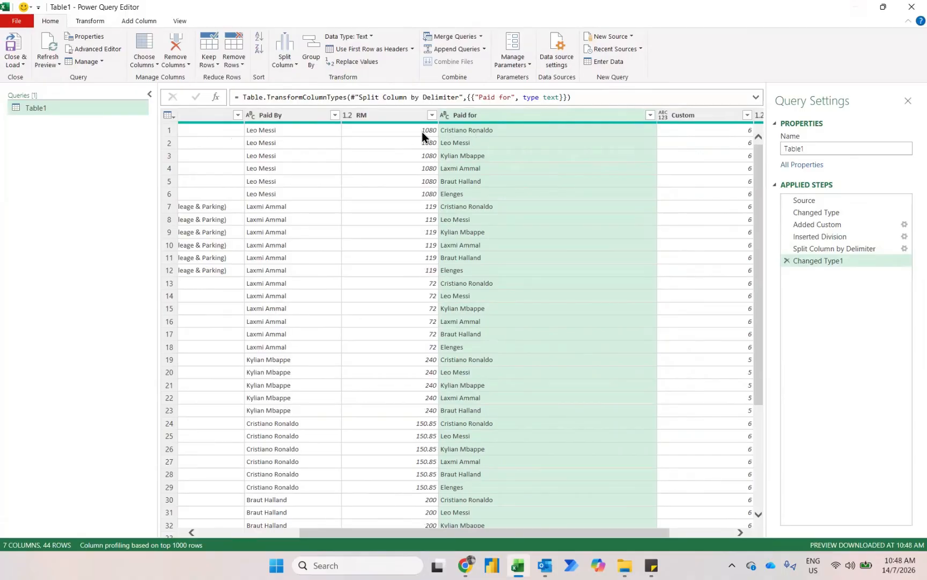
scroll(577, 153, right, 3)
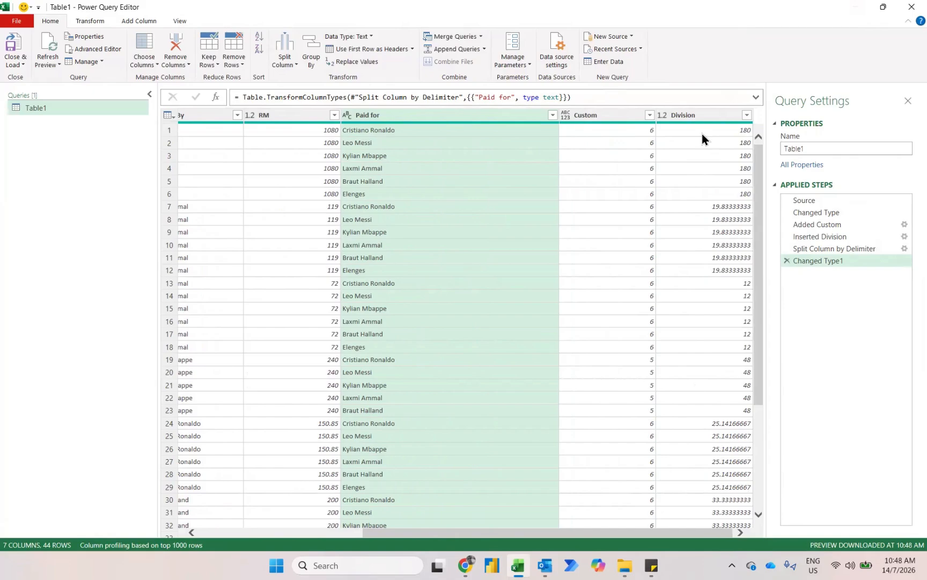
click(81, 20)
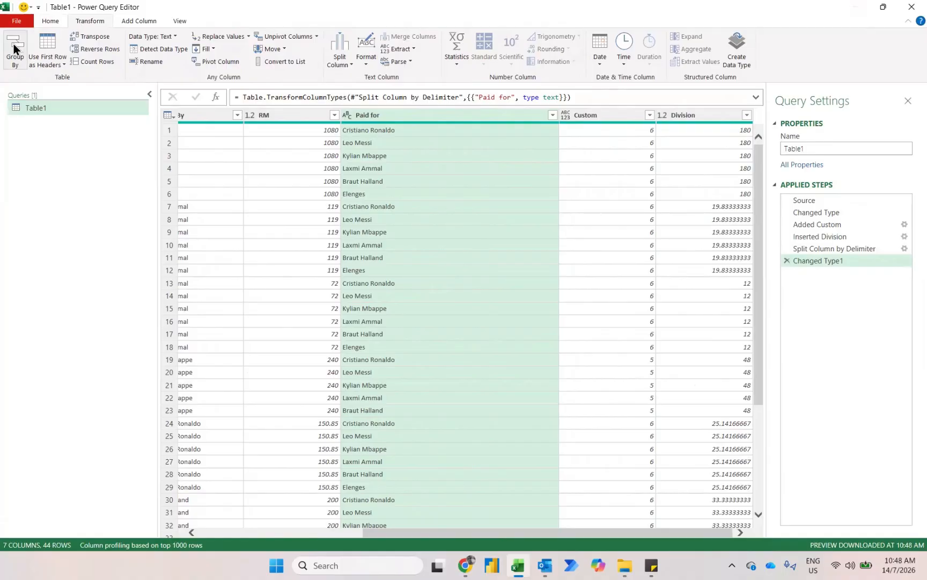
click(49, 21)
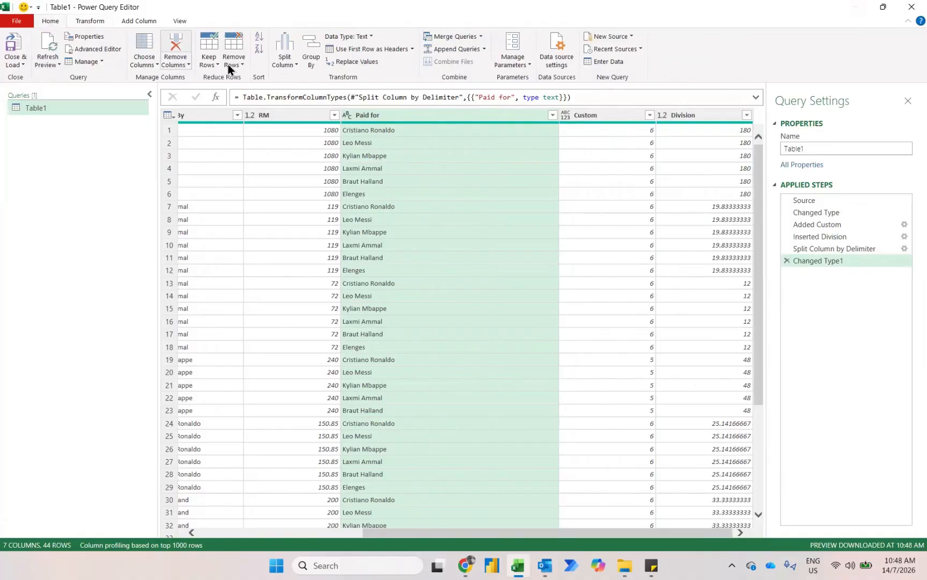
click(311, 58)
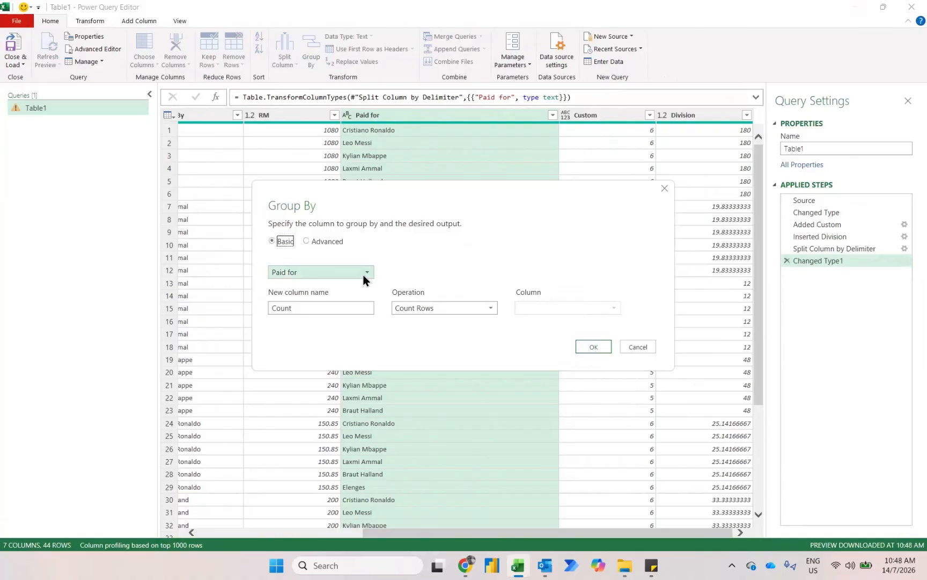
click(327, 241)
click(306, 292)
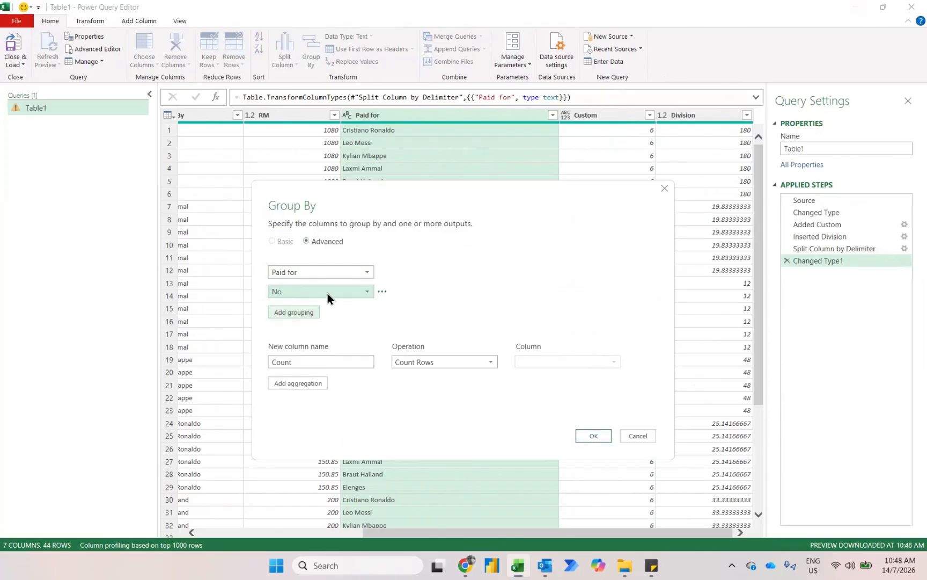
click(326, 292)
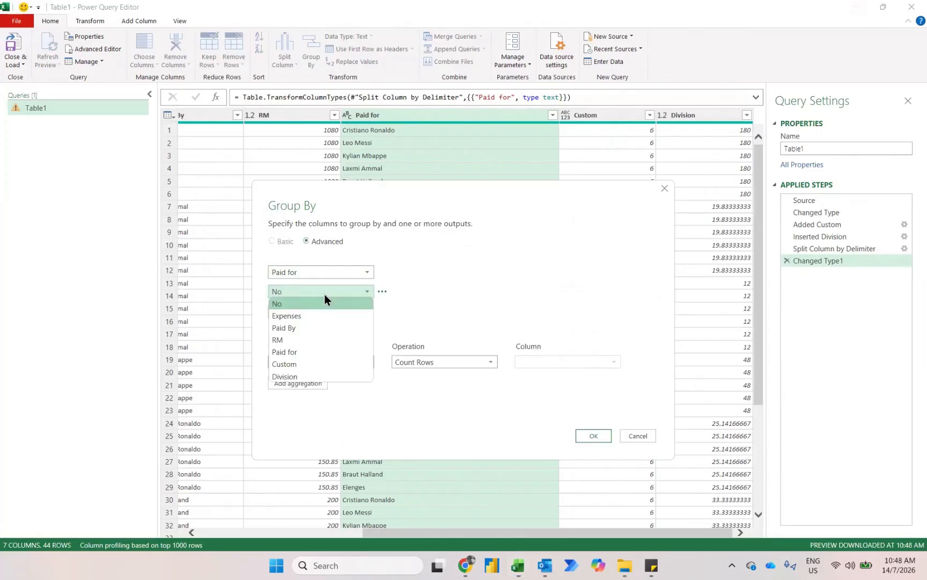
click(294, 329)
click(284, 312)
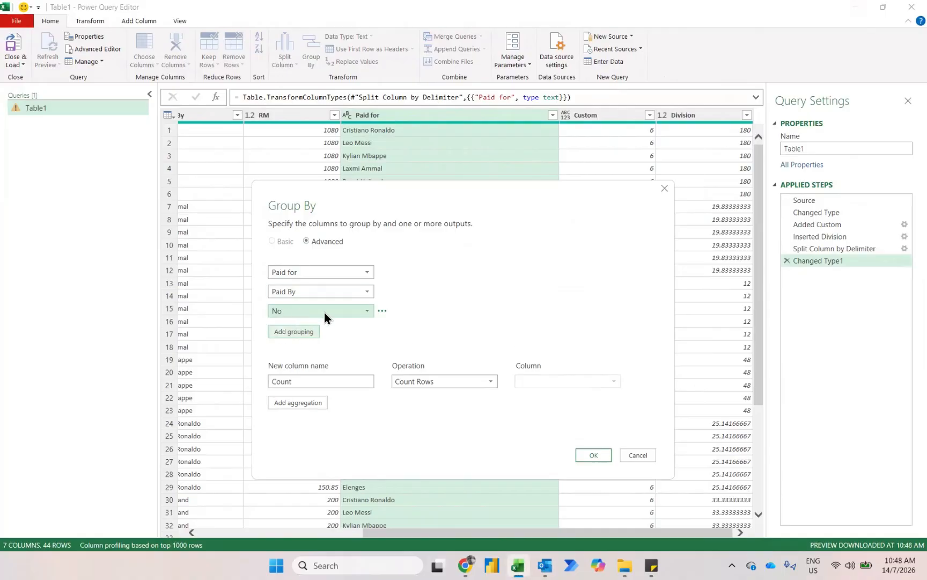
click(382, 311)
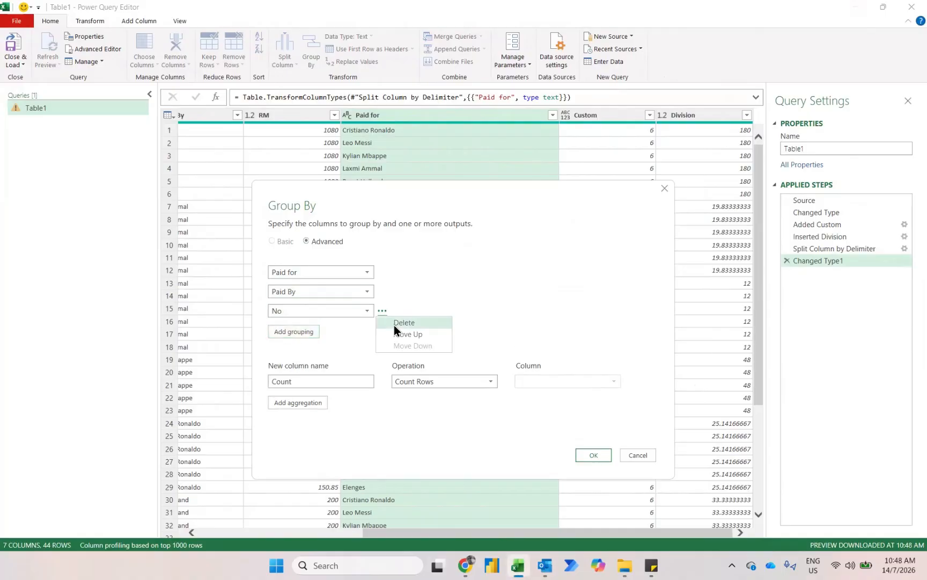
click(394, 325)
Step: Aggregate each group with a Sum of the Division column and apply the grouping
click(423, 362)
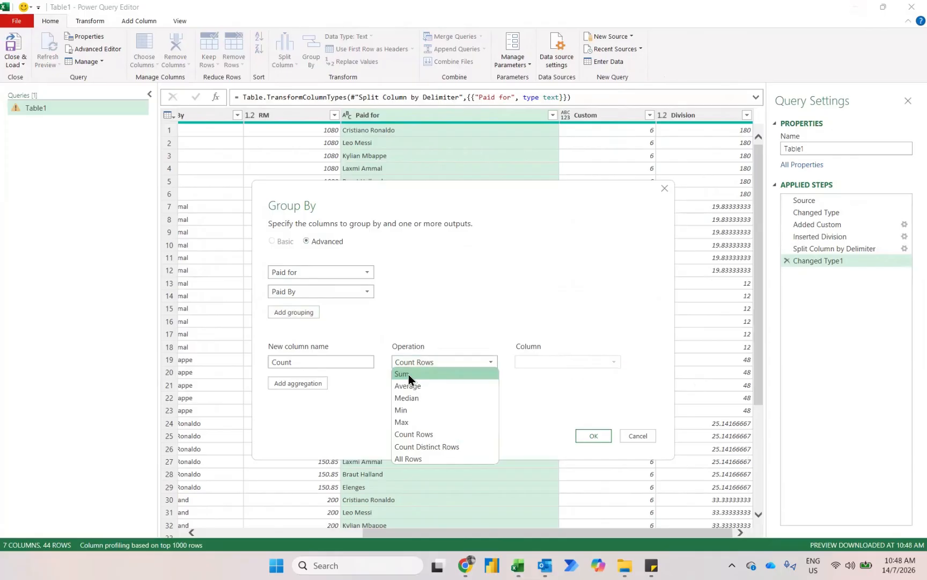
click(409, 374)
click(555, 358)
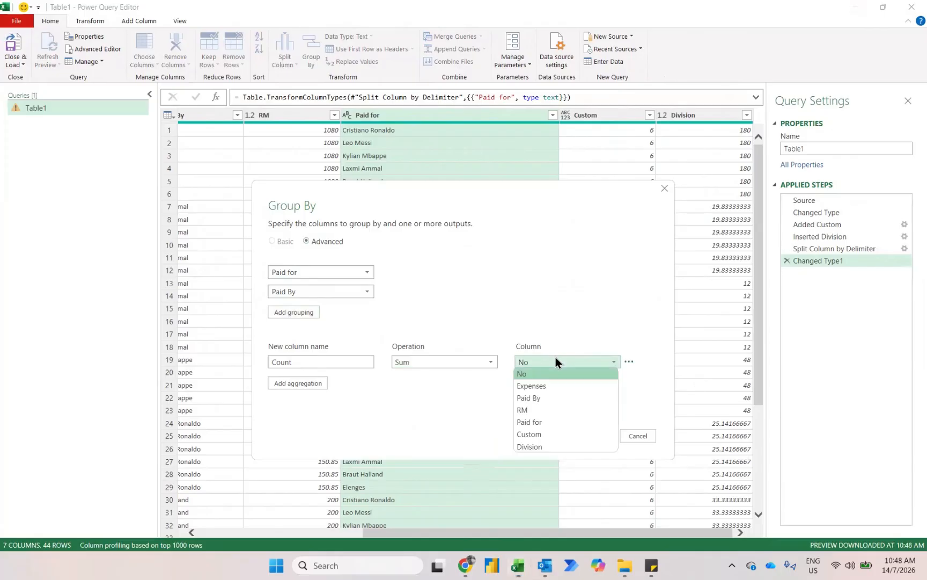
click(544, 448)
click(593, 436)
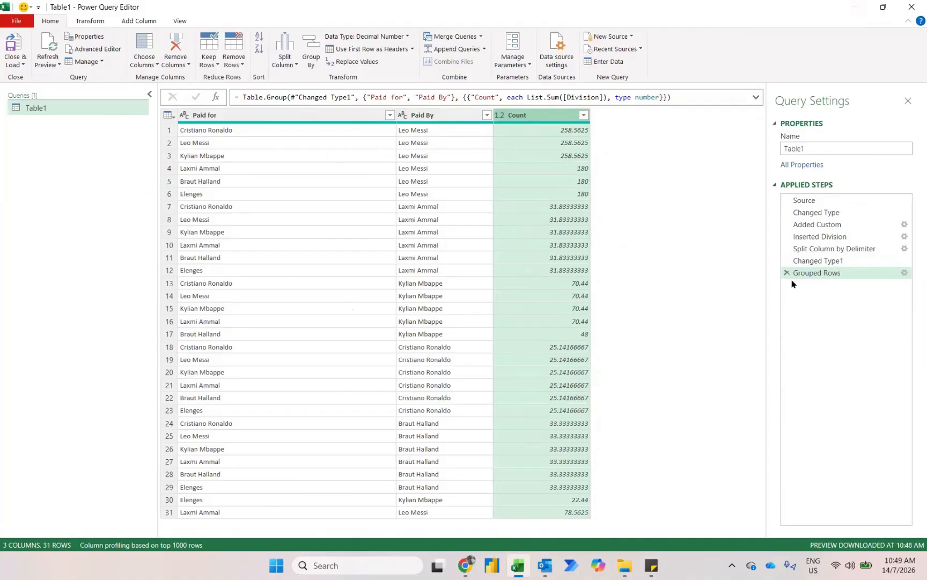
Step: Examine payers, amounts and divided shares in the Changed Type1 step, including the Partying rows, and return to Grouped Rows
click(821, 262)
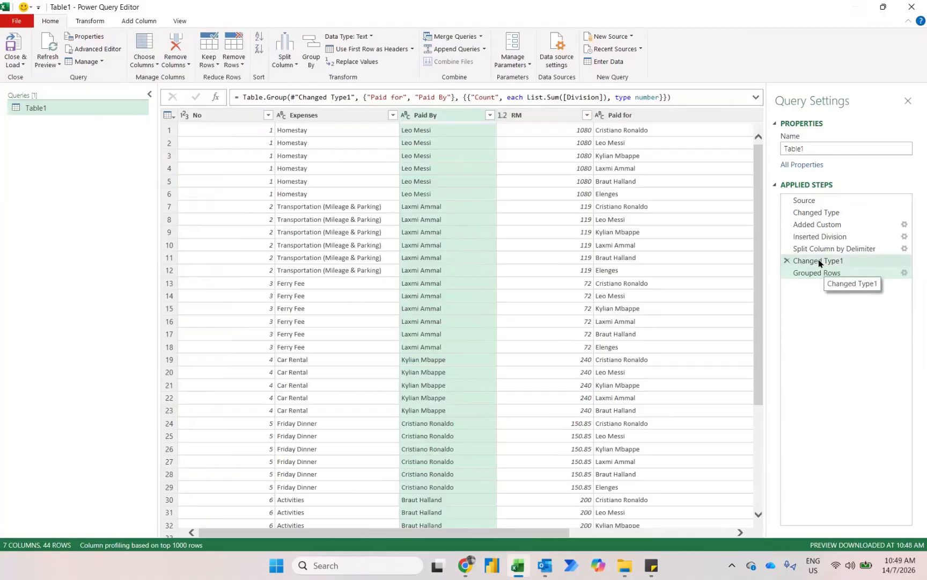
scroll(600, 149, right, 5)
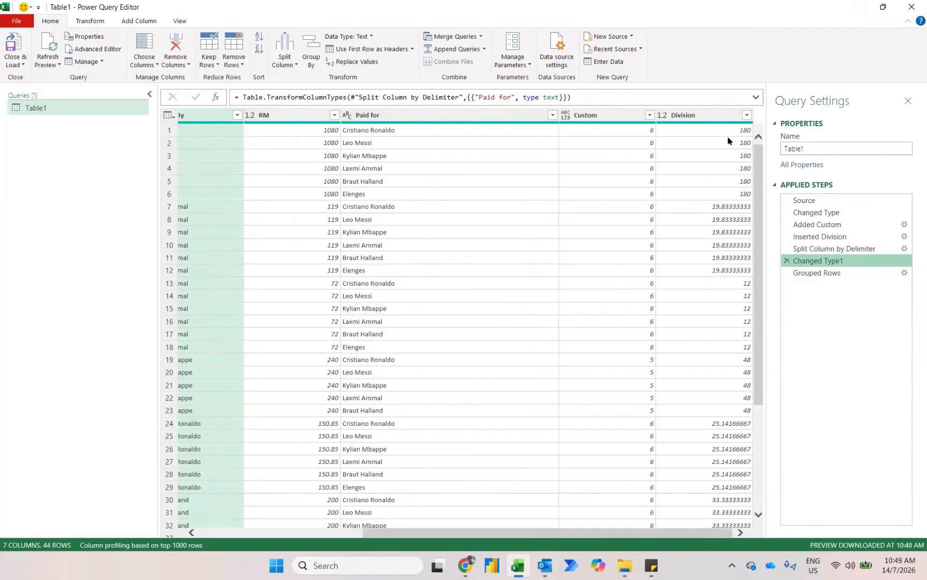
scroll(422, 217, left, 5)
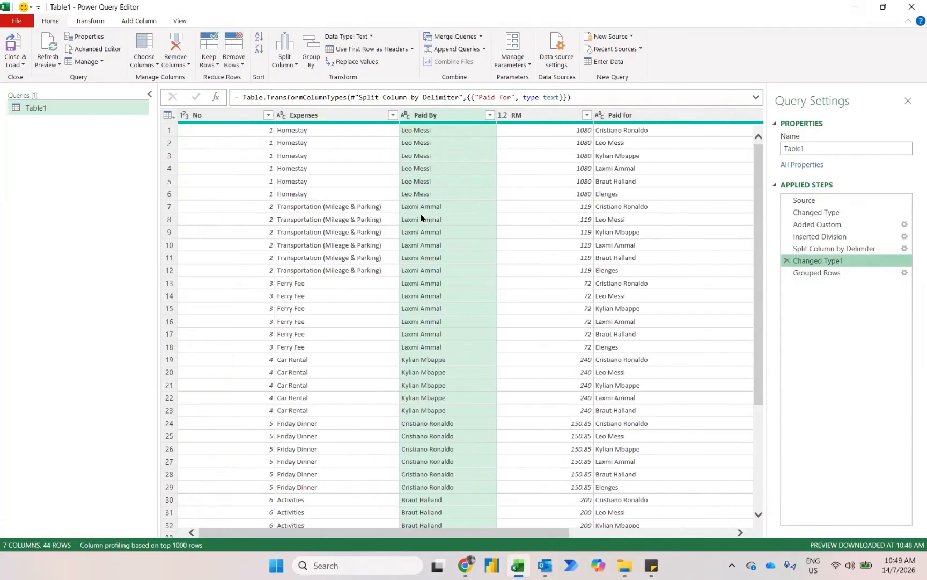
scroll(421, 217, down, 4)
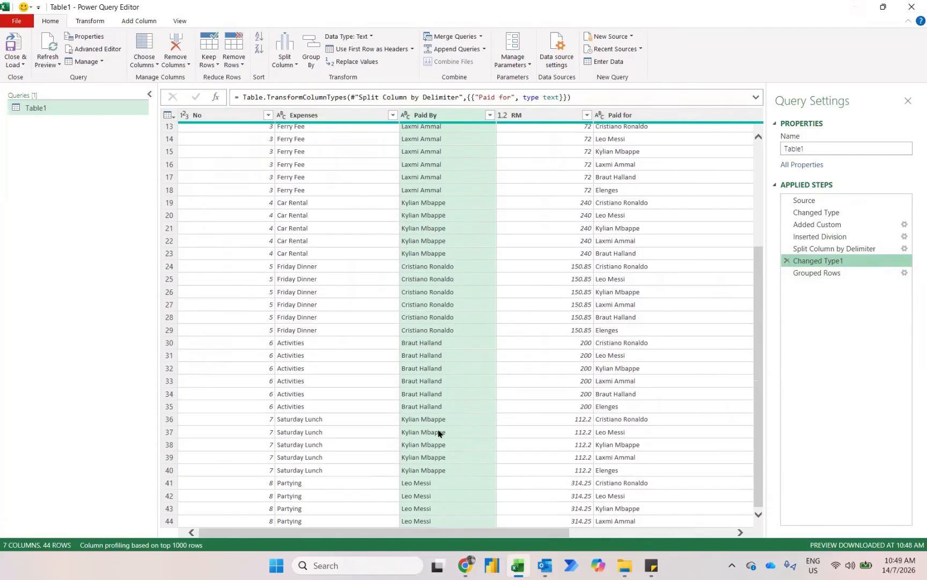
scroll(434, 478, right, 5)
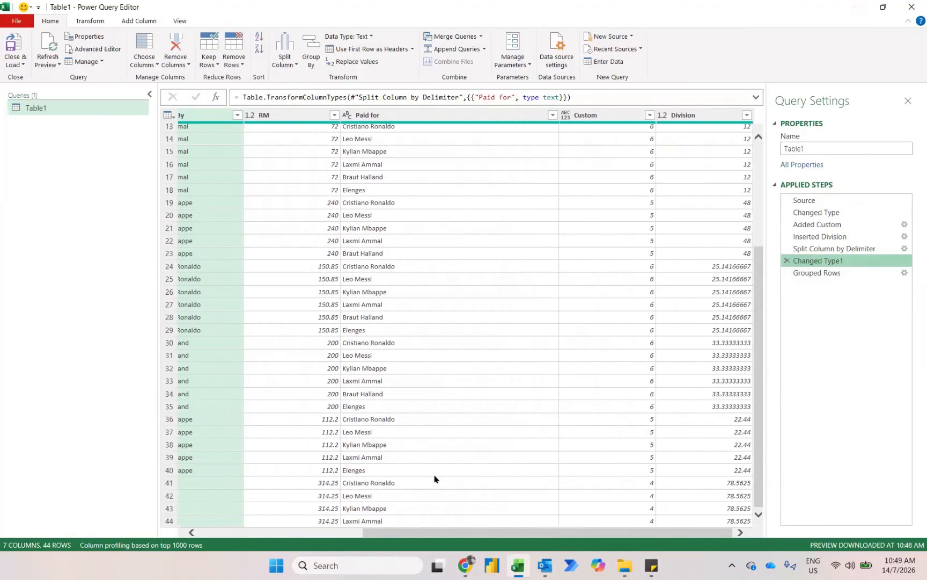
scroll(421, 486, left, 4)
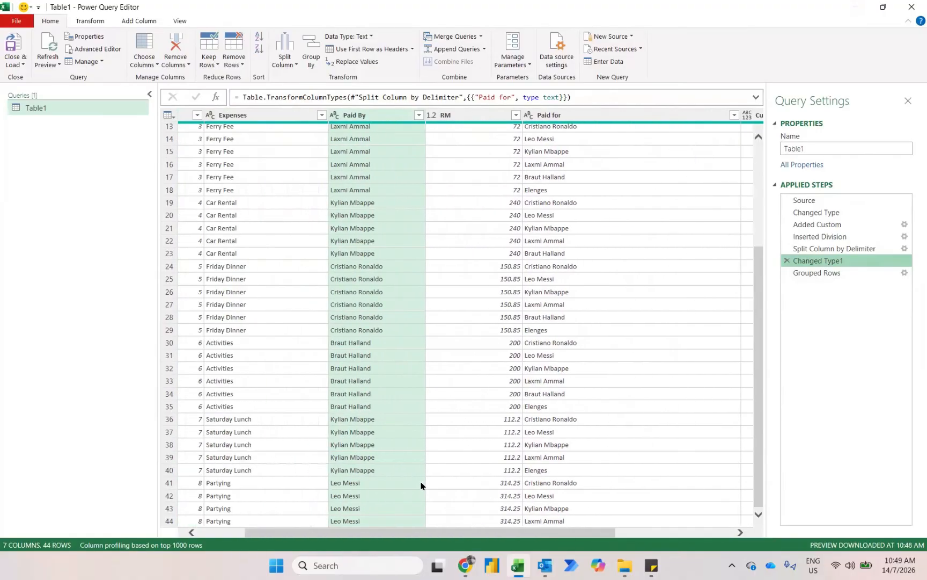
click(820, 273)
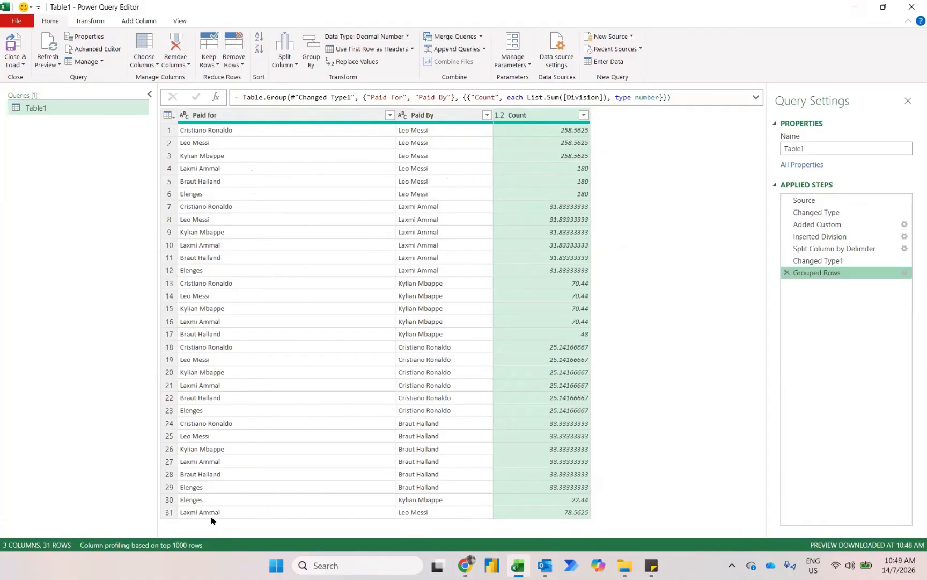
Step: Merge Table1 with itself using a Left Outer join, matching Paid for to Paid By and Paid By to Paid for
click(481, 37)
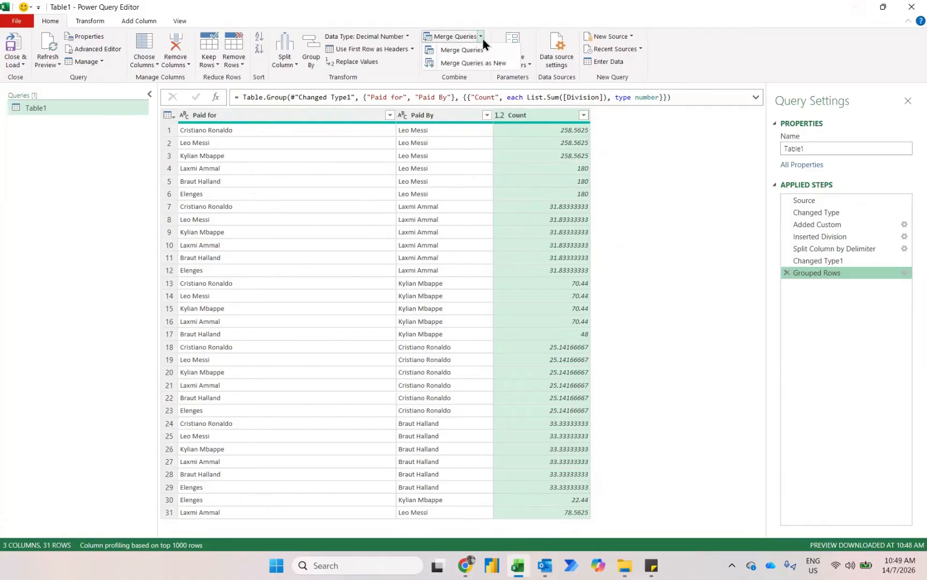
click(462, 50)
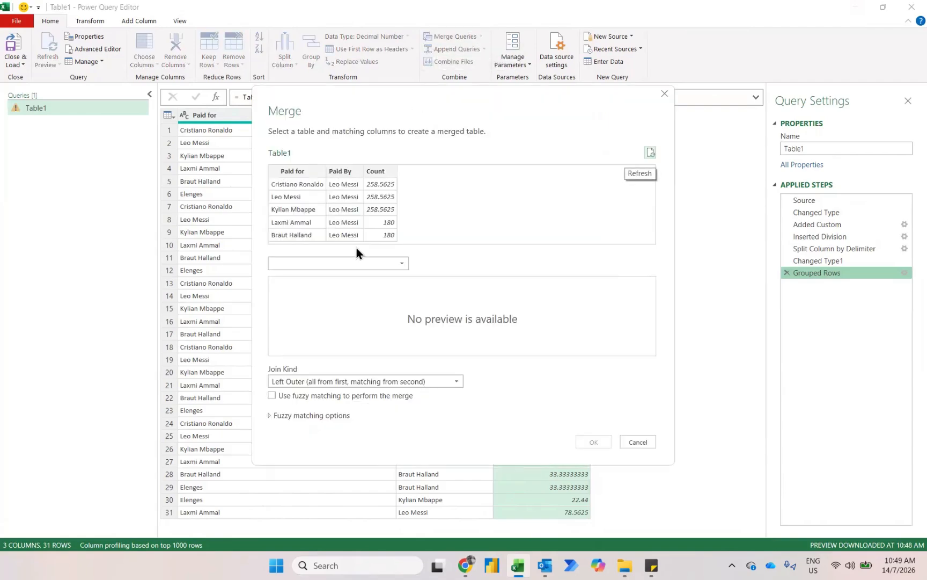
click(355, 262)
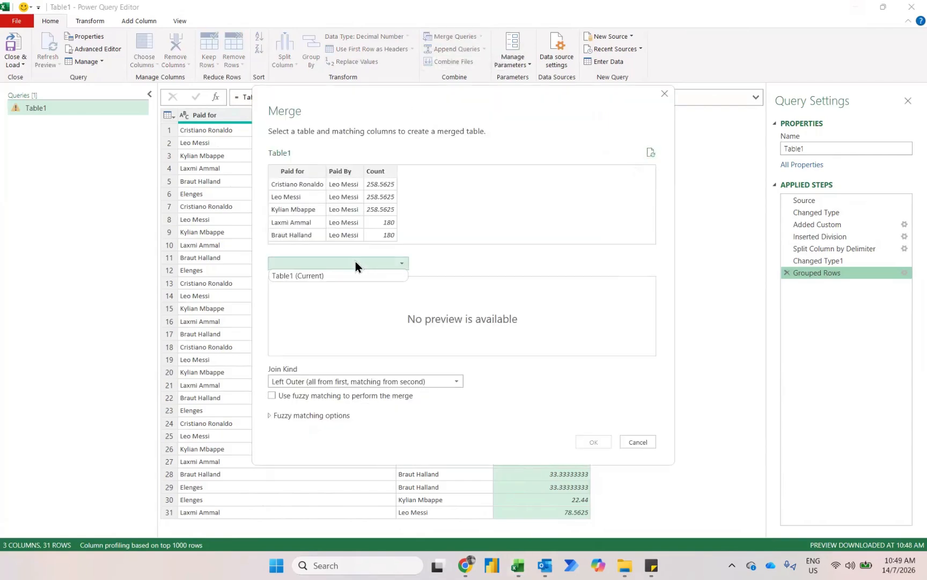
click(329, 275)
click(298, 176)
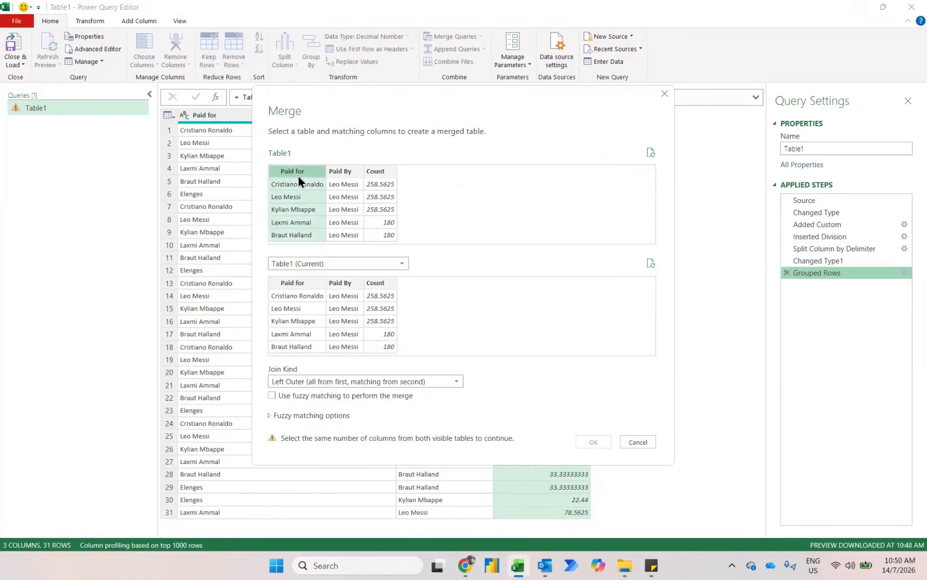
ctrl+click(348, 174)
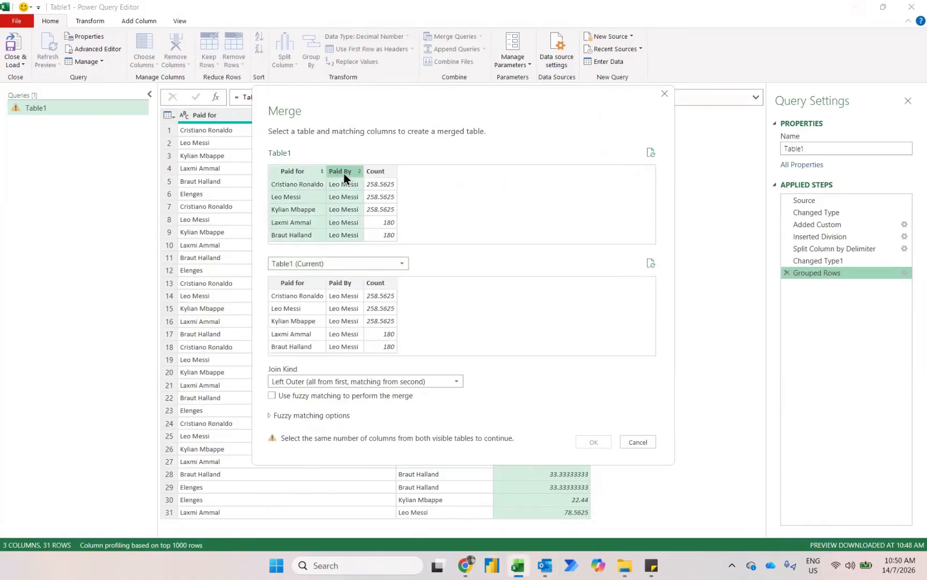
click(350, 286)
ctrl+click(292, 283)
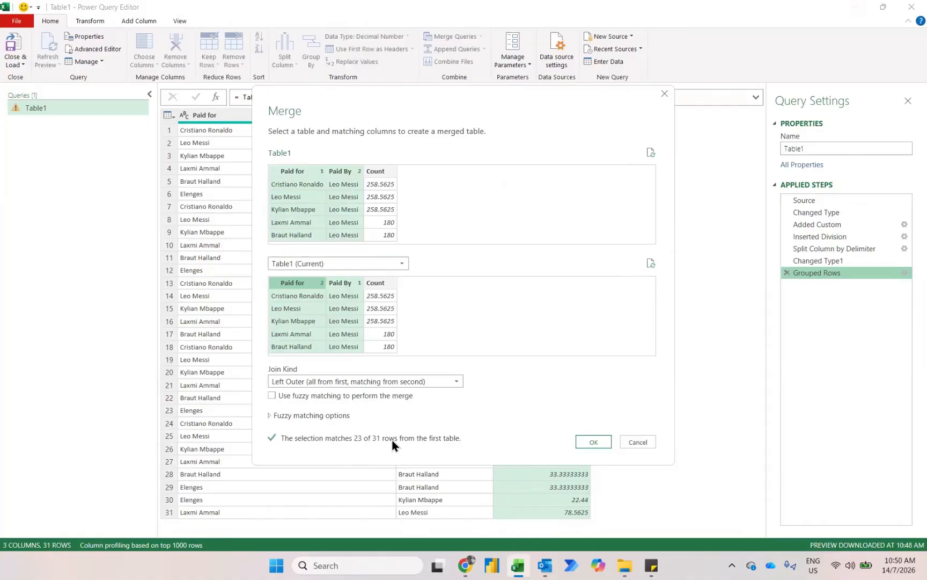
click(594, 442)
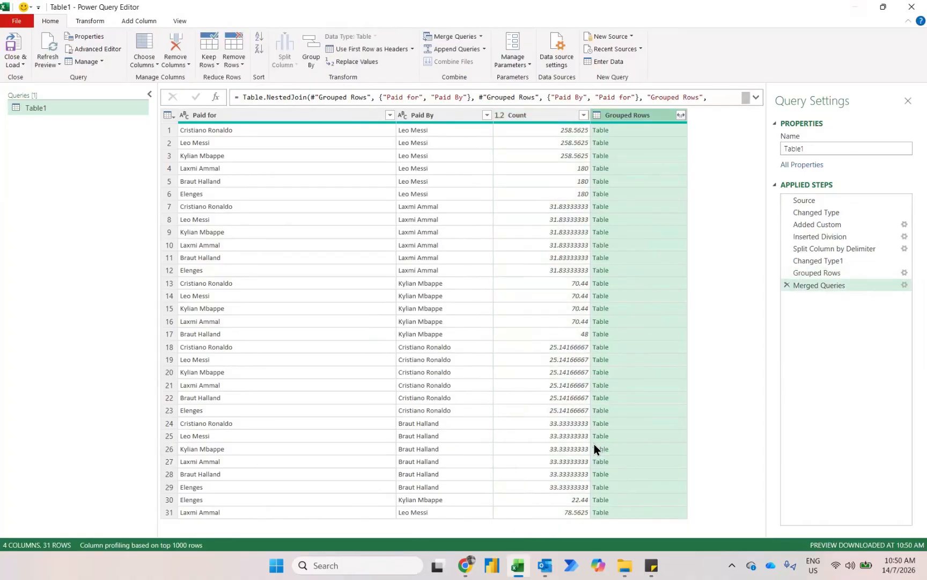
Step: Expand only the Count column from the merged Grouped Rows tables, keeping the original column name as prefix
click(681, 116)
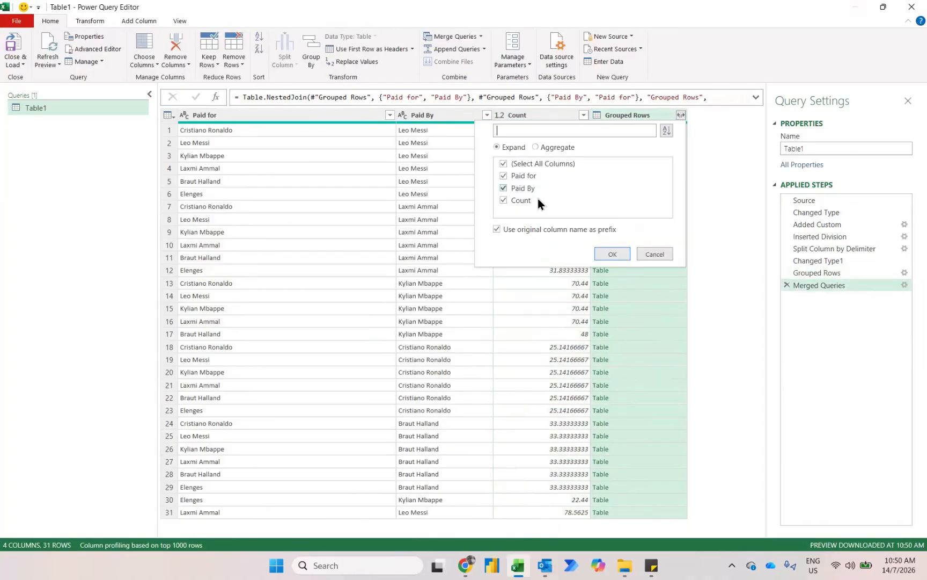
click(520, 169)
click(613, 254)
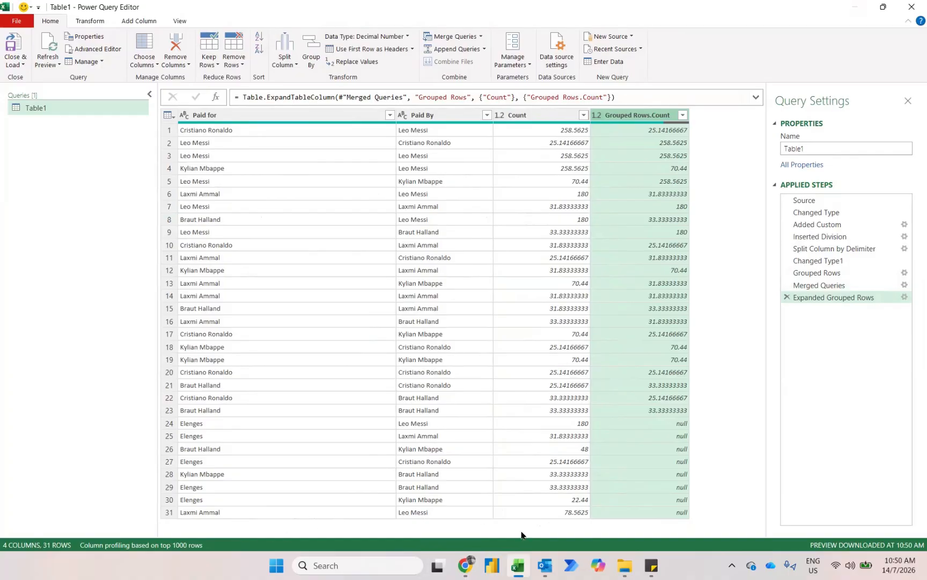
Step: Try adding a column that subtracts Grouped Rows.Count from Count, and delete the inserted subtraction step
click(554, 114)
ctrl+click(621, 114)
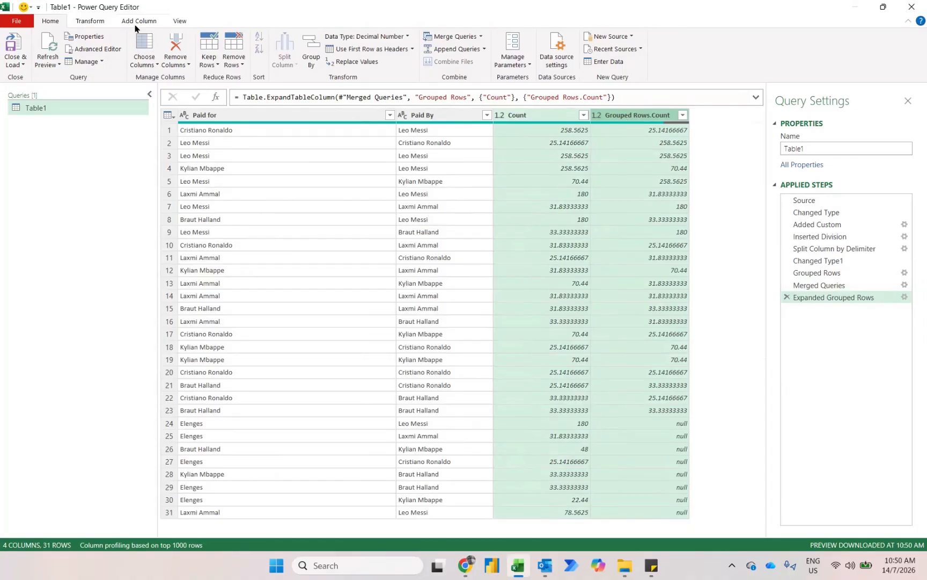
click(137, 21)
click(314, 63)
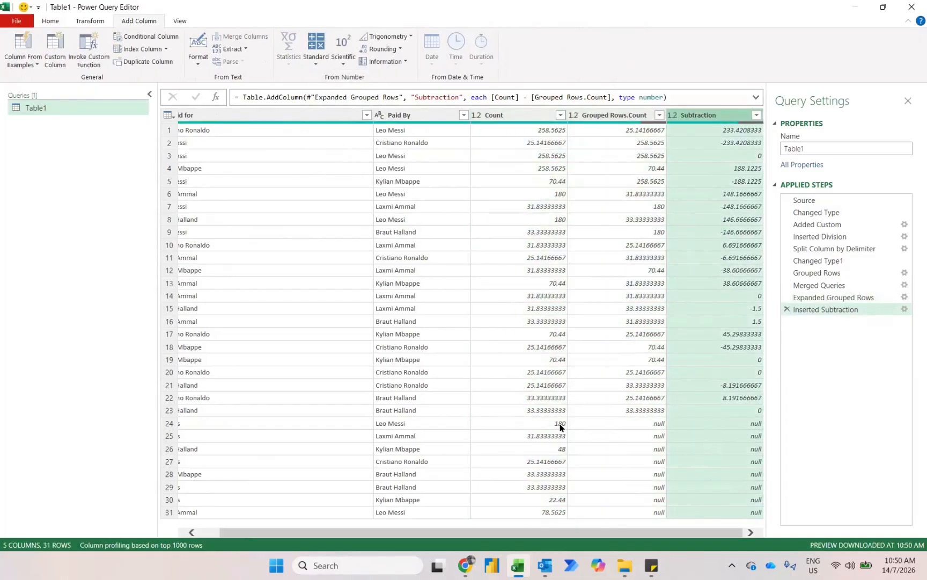
click(787, 310)
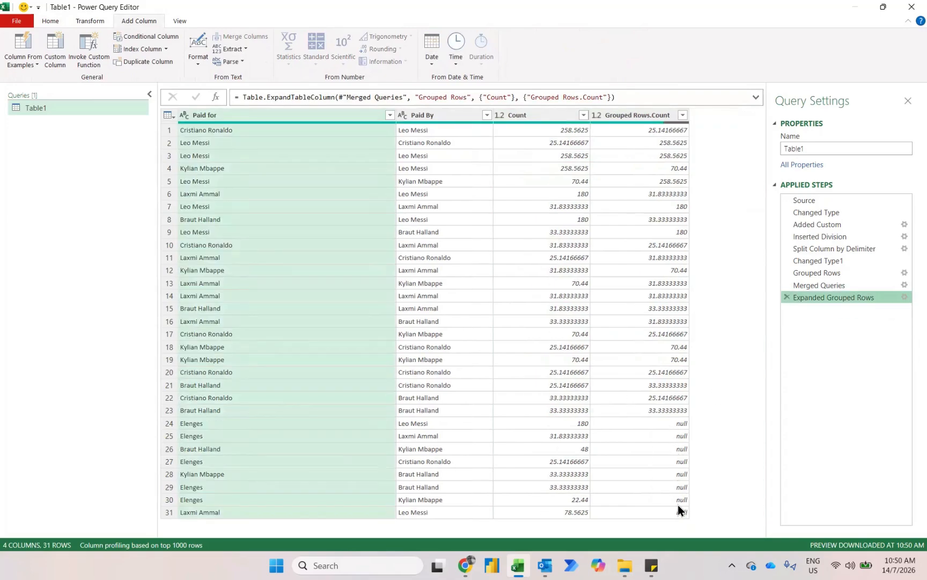
Step: Replace null values with 0 in the Grouped Rows.Count column
click(643, 119)
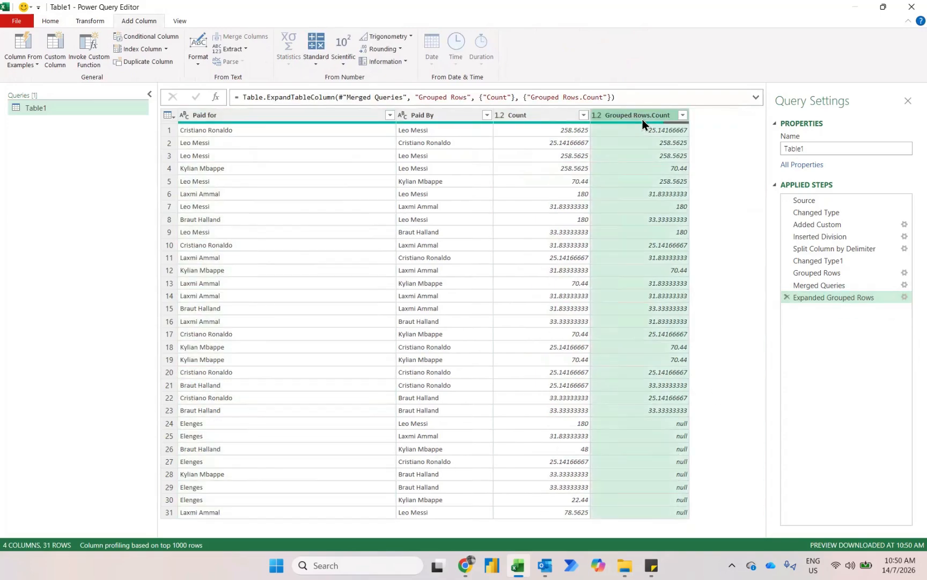
click(78, 26)
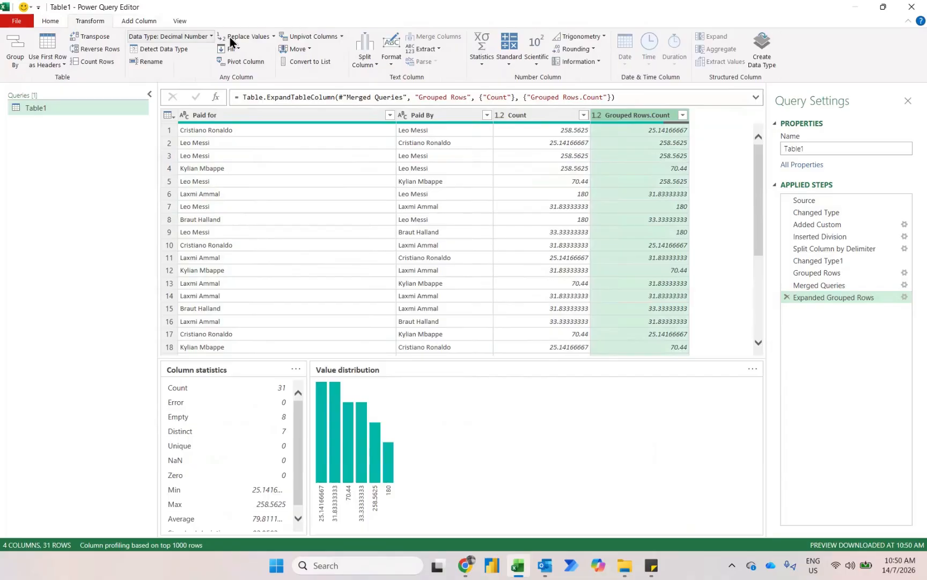
click(245, 37)
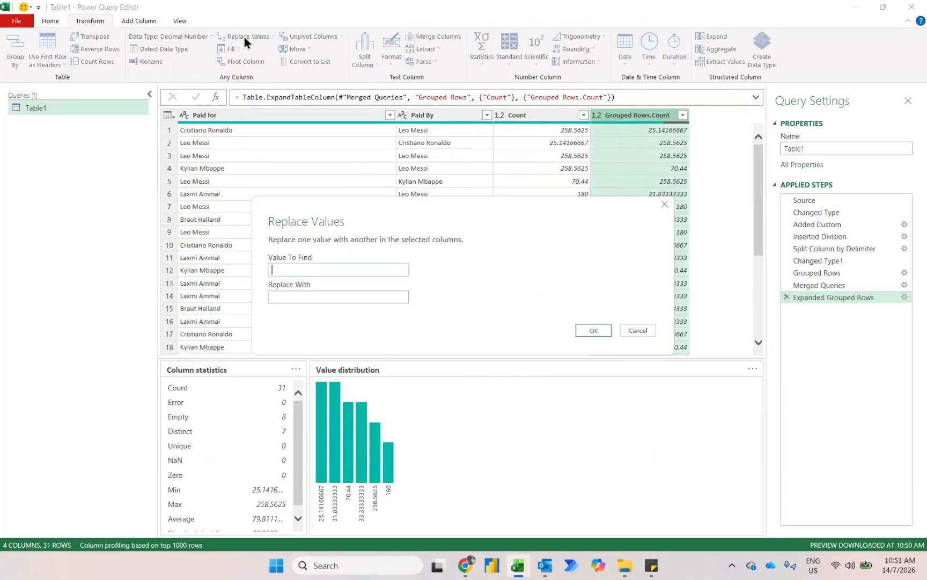
text(null)
key(Tab)
text(0)
key(Return)
Step: Add a Subtraction column that calculates Count minus Grouped Rows.Count
click(526, 121)
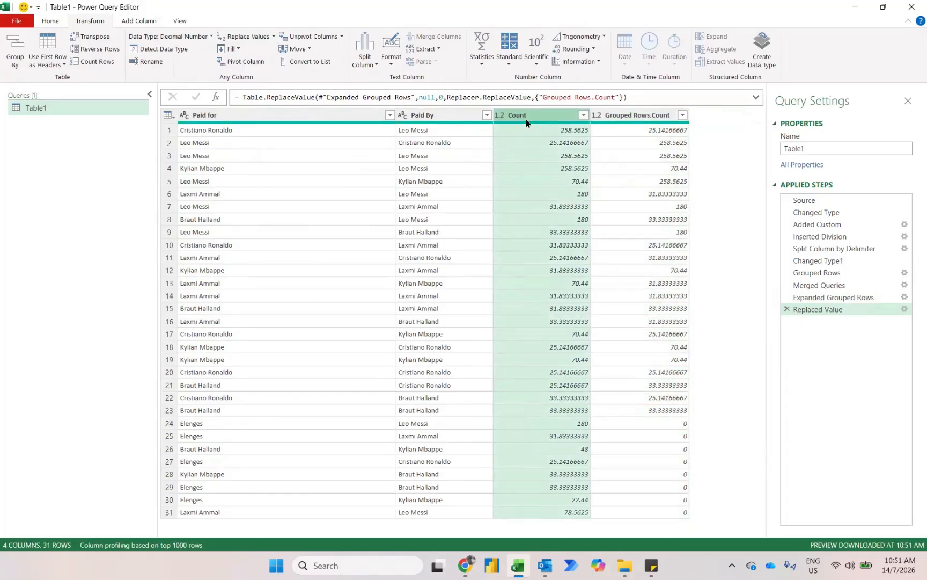
ctrl+click(649, 115)
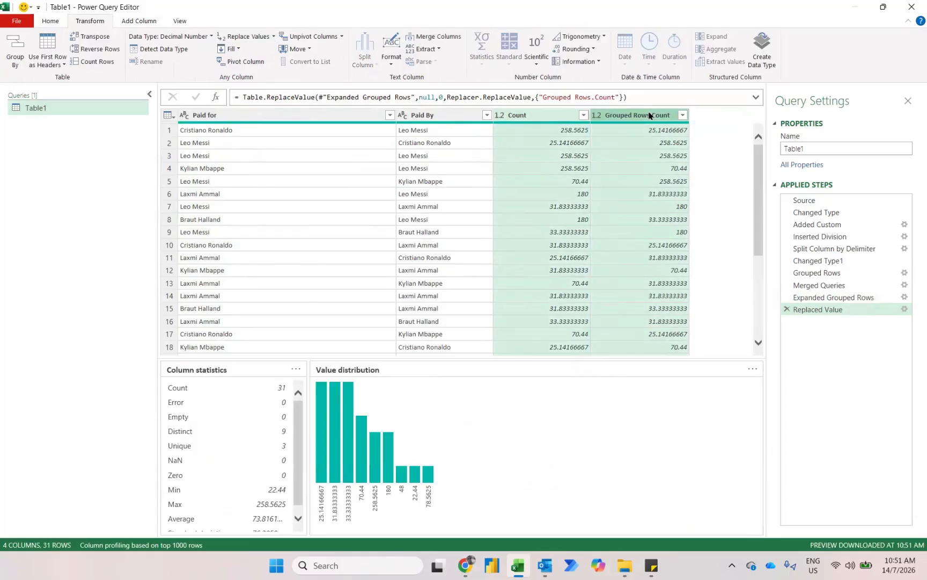
click(138, 21)
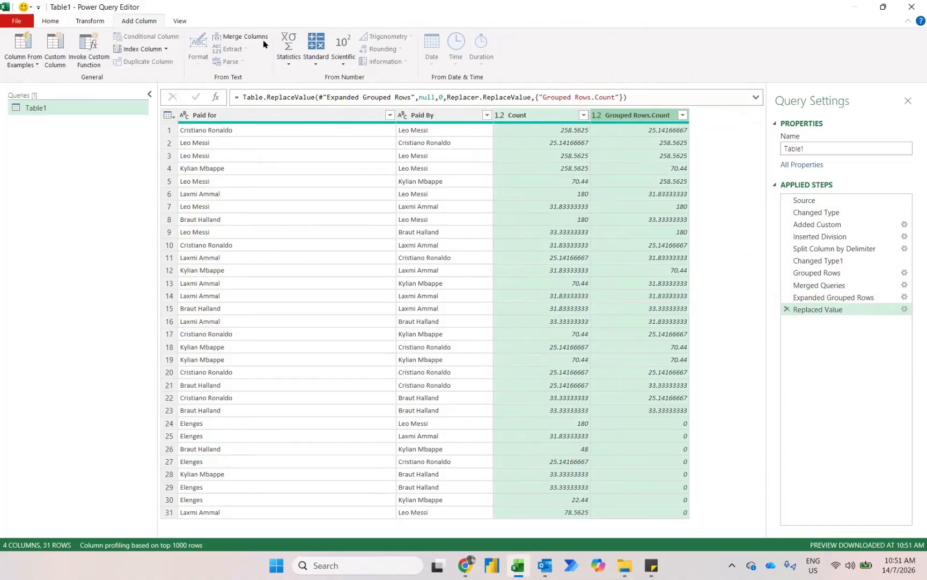
click(316, 47)
click(332, 102)
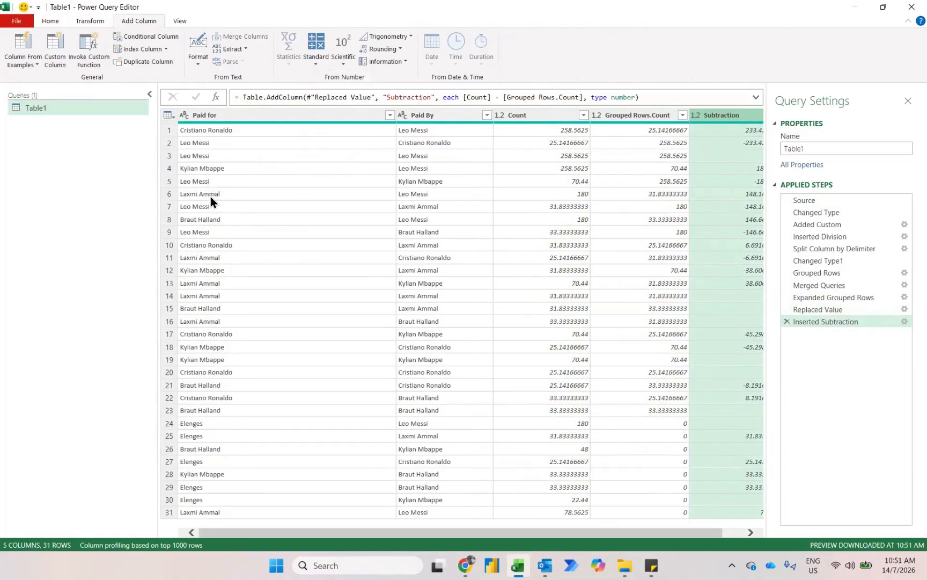
Step: Filter the Subtraction column to keep only rows greater than 0
scroll(605, 172, right, 1)
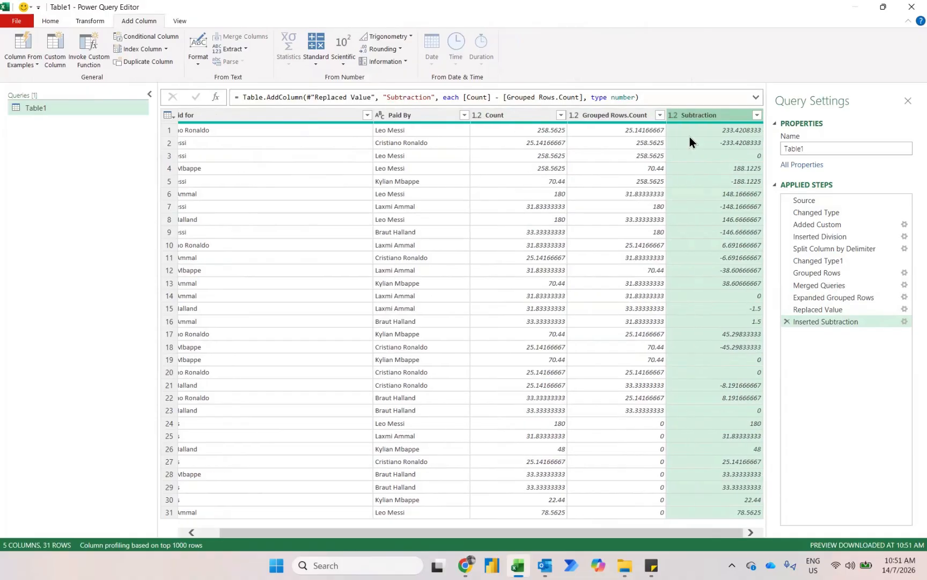
click(757, 115)
mouse_move(670, 205)
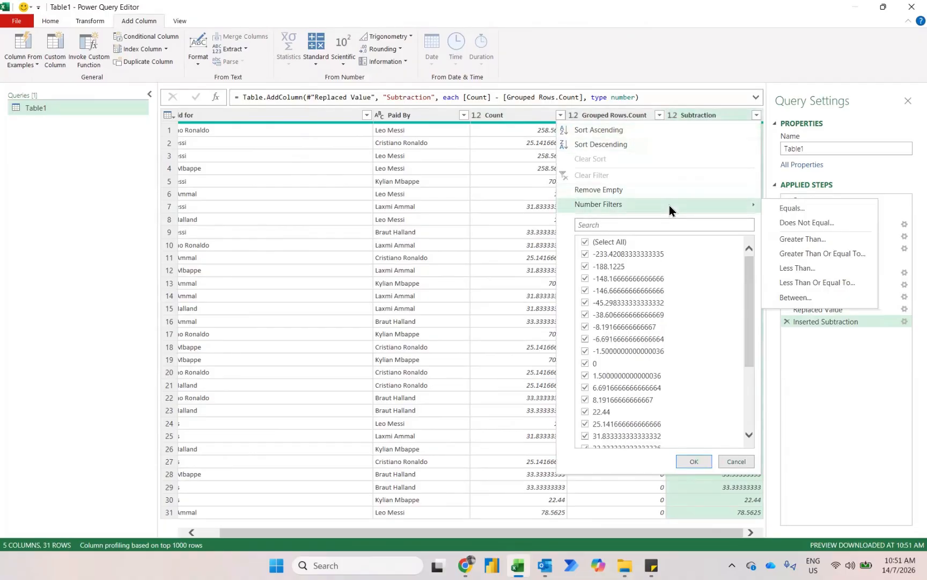
click(799, 240)
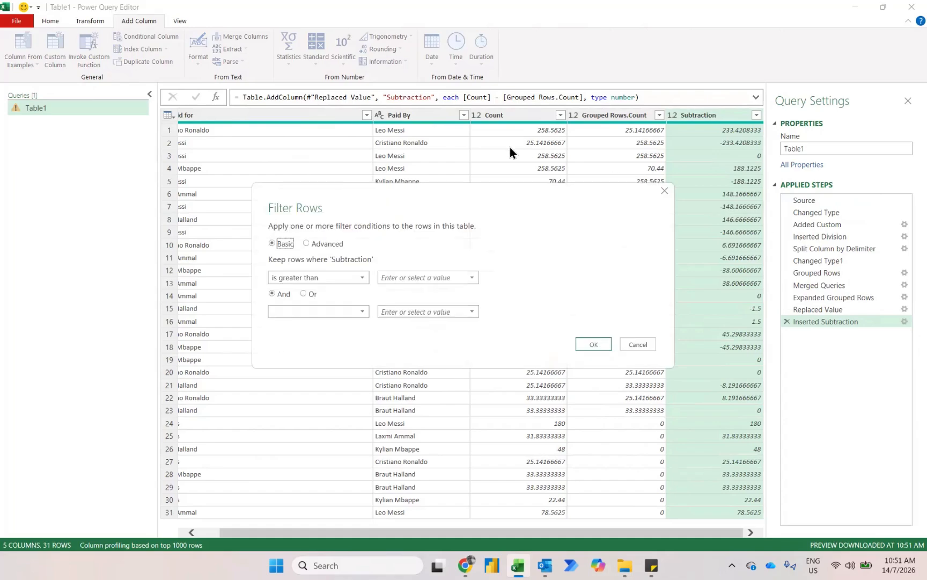
click(420, 279)
text(0)
click(593, 344)
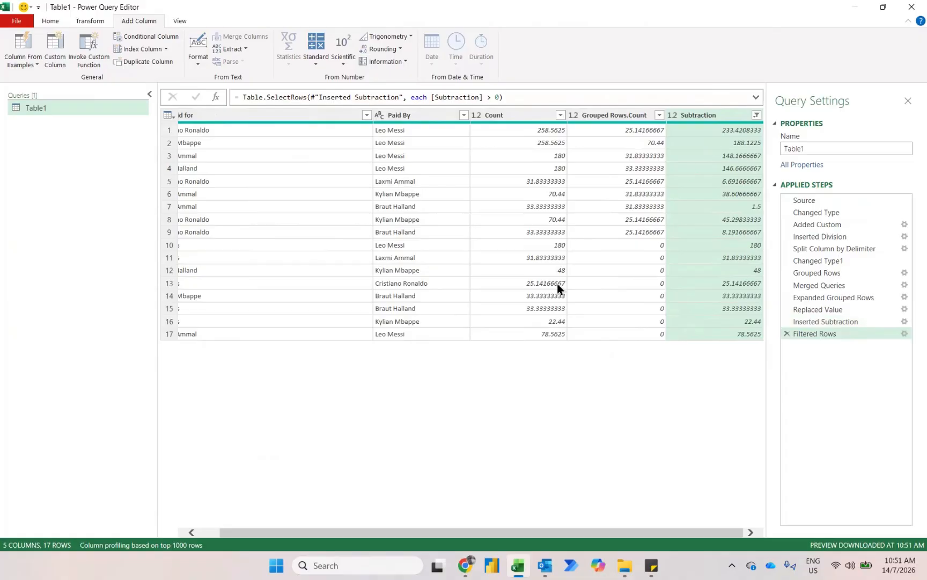
Step: Group the filtered rows by Paid for and Paid By, aggregating the Subtraction column as a Sum
scroll(460, 327, left, 2)
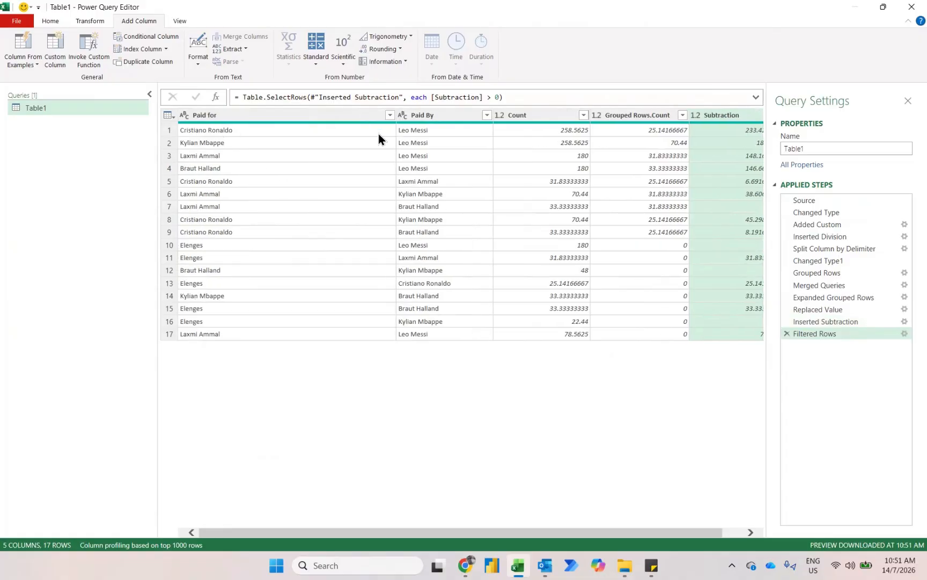
scroll(431, 137, right, 2)
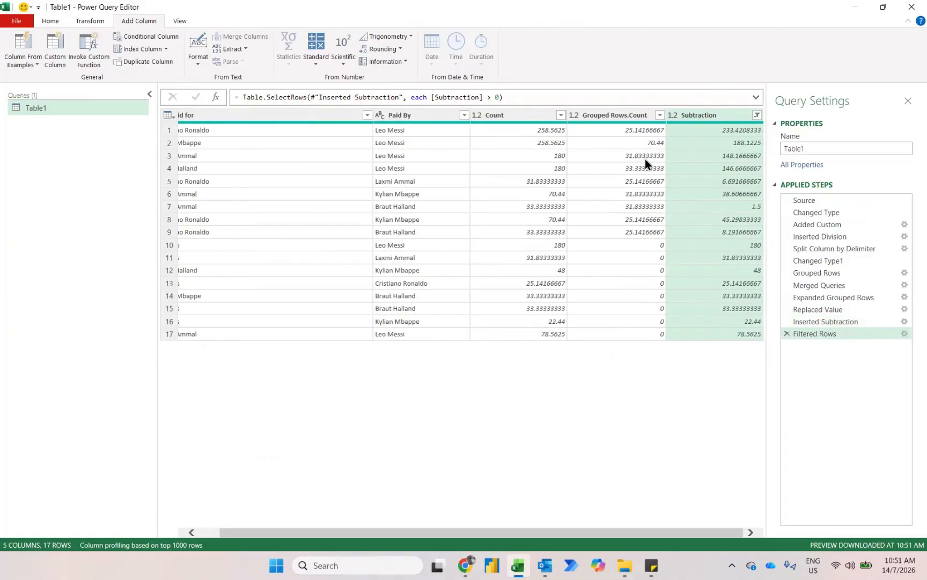
scroll(646, 160, left, 2)
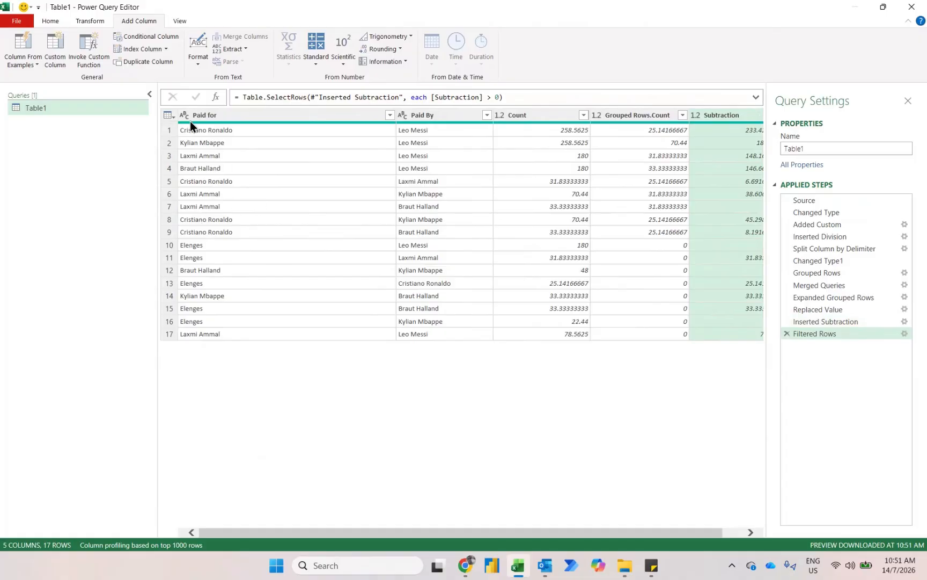
scroll(188, 163, right, 2)
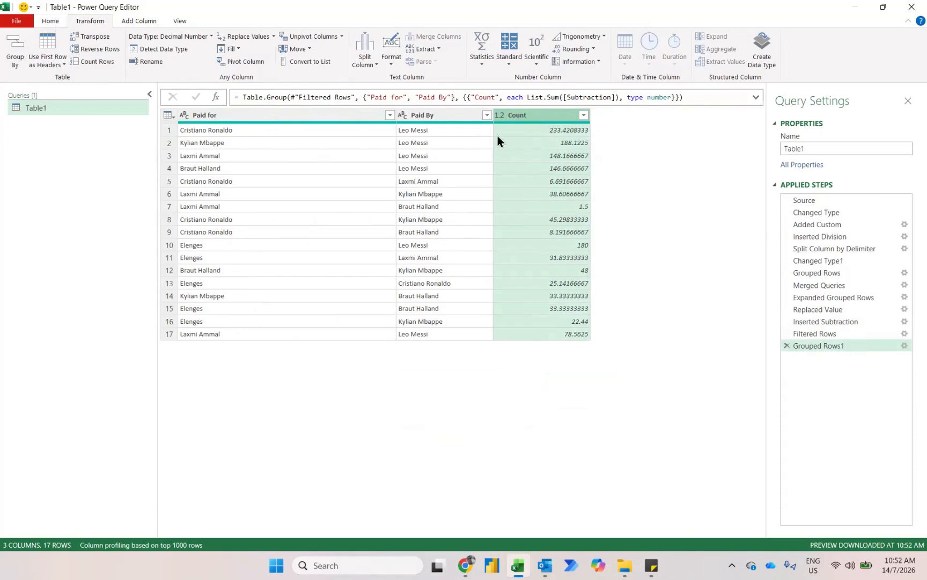
Step: Rename the summed Count column to Amount Owed
double_click(534, 116)
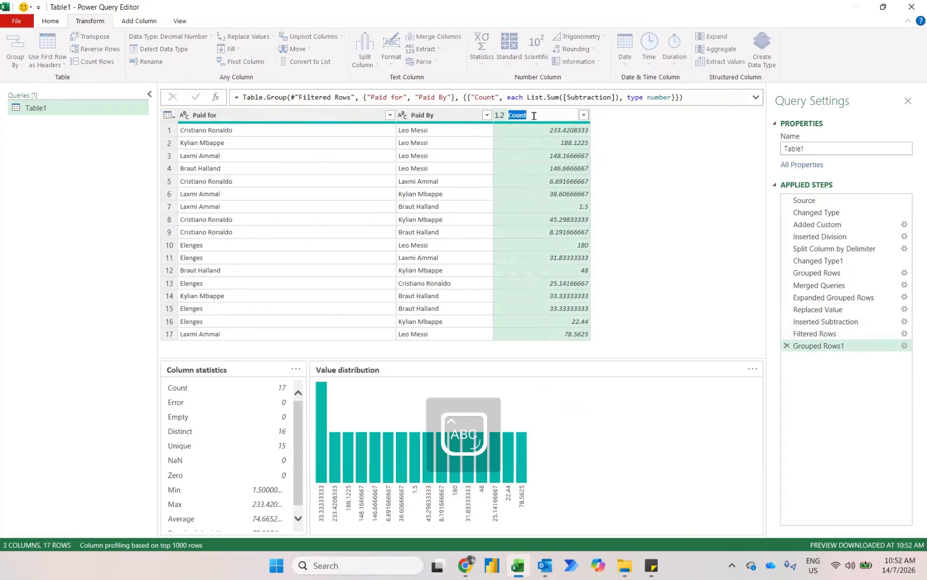
text(Amount Owed)
key(Return)
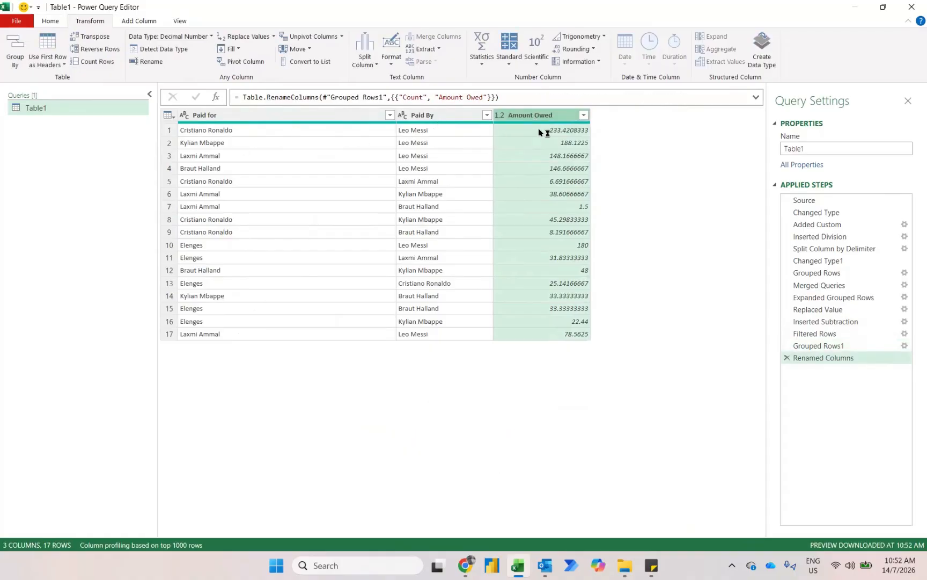
Step: Close the query editor and load the query result as a PivotTable Report on a new worksheet
click(50, 21)
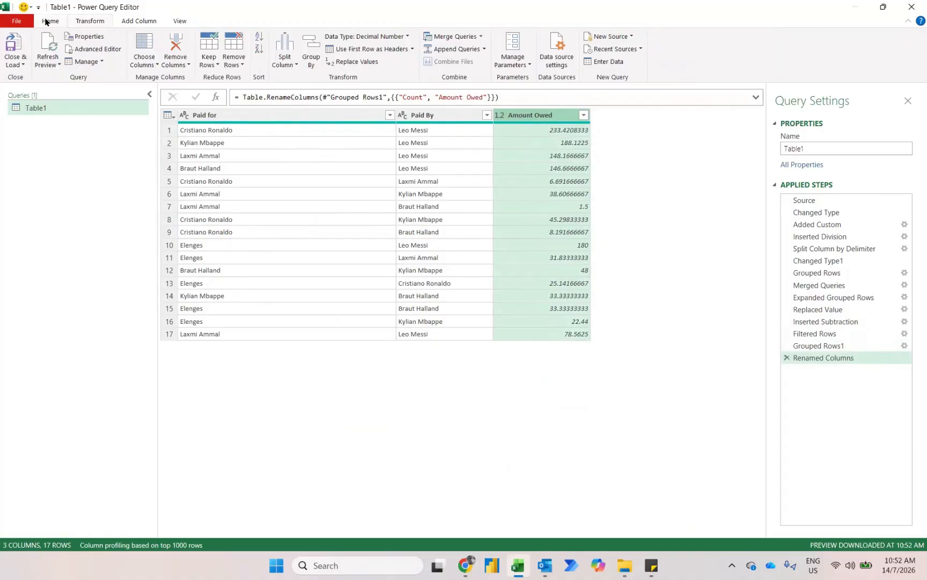
click(18, 63)
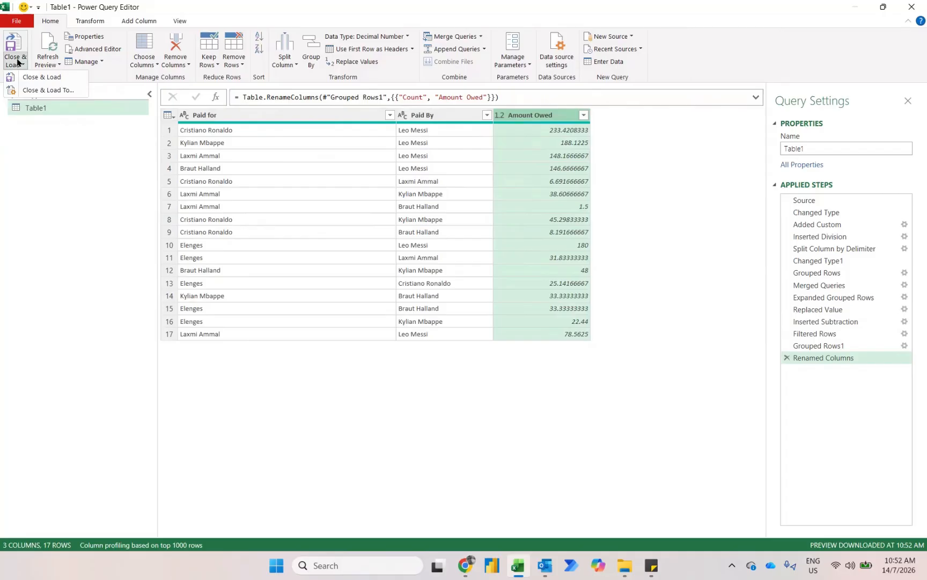
click(36, 92)
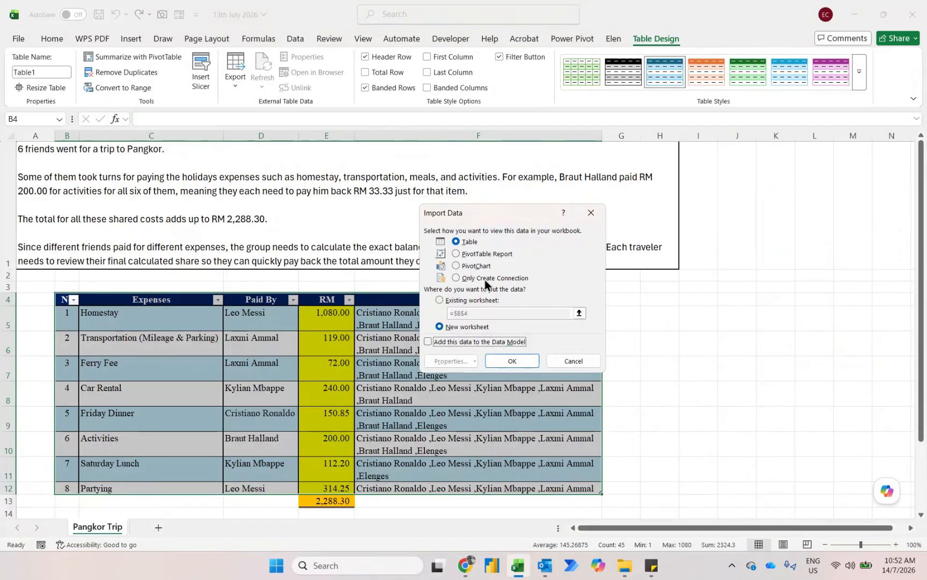
click(465, 254)
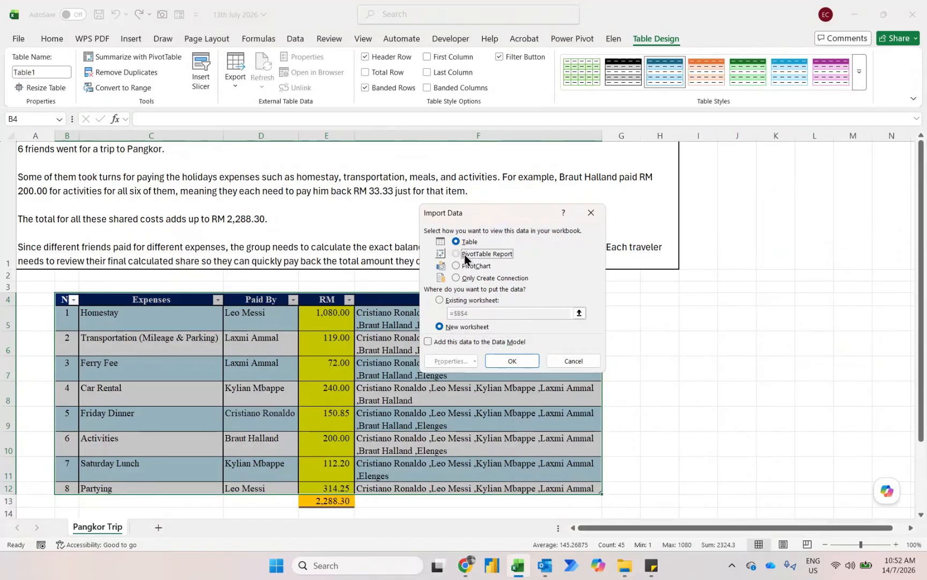
click(514, 361)
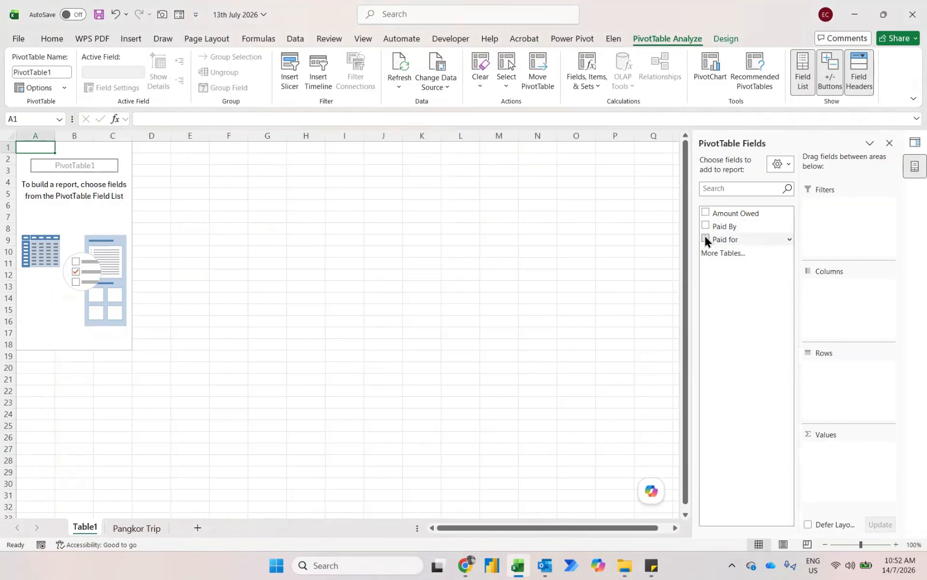
Step: Build the PivotTable with Paid for and then Paid By as row fields and the sum of Amount Owed as values
click(705, 238)
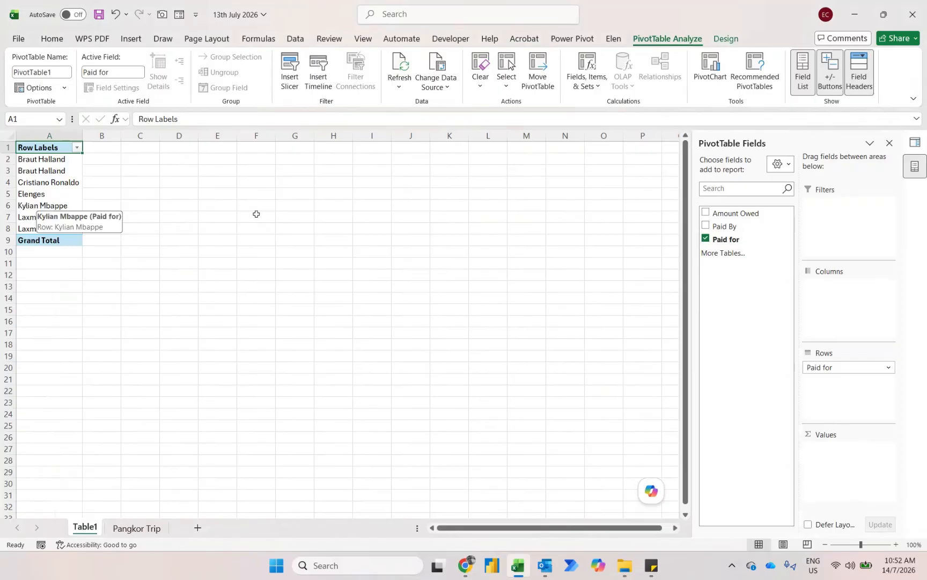
click(705, 214)
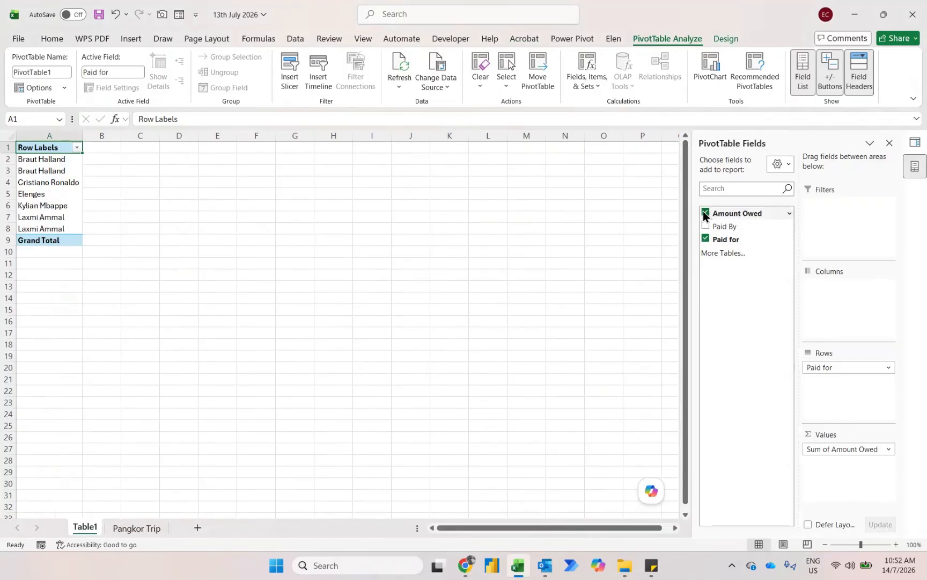
click(705, 225)
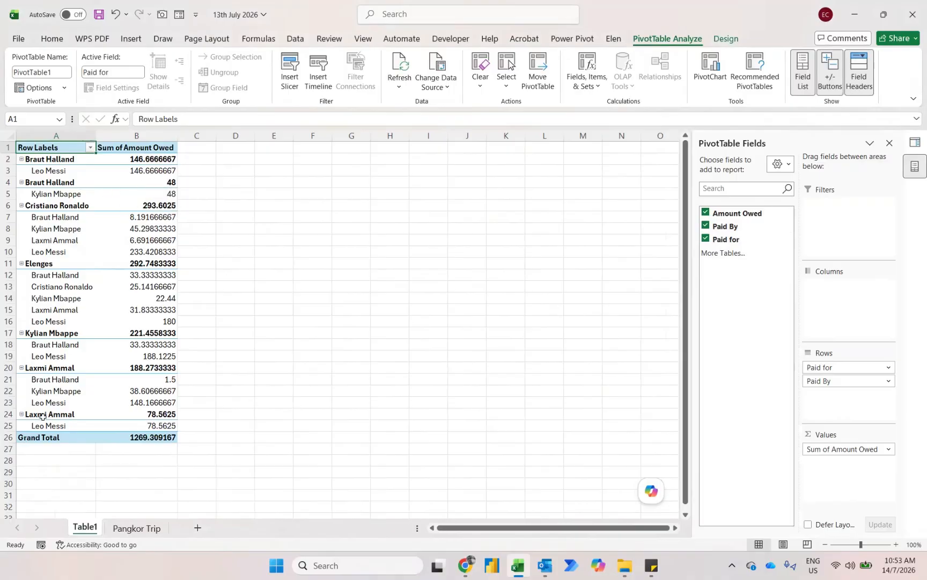
Step: Reopen the Table1 query for editing in the Power Query editor
click(303, 44)
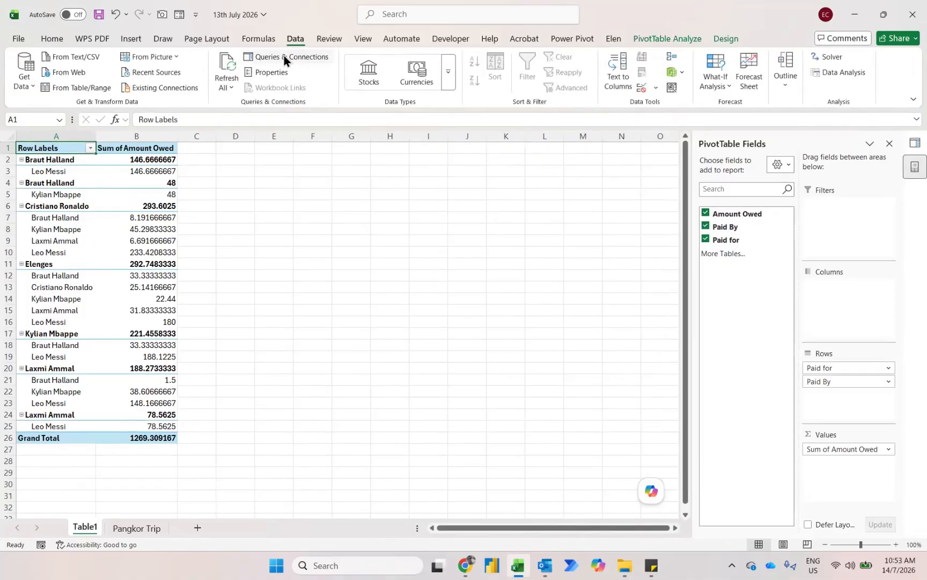
click(284, 56)
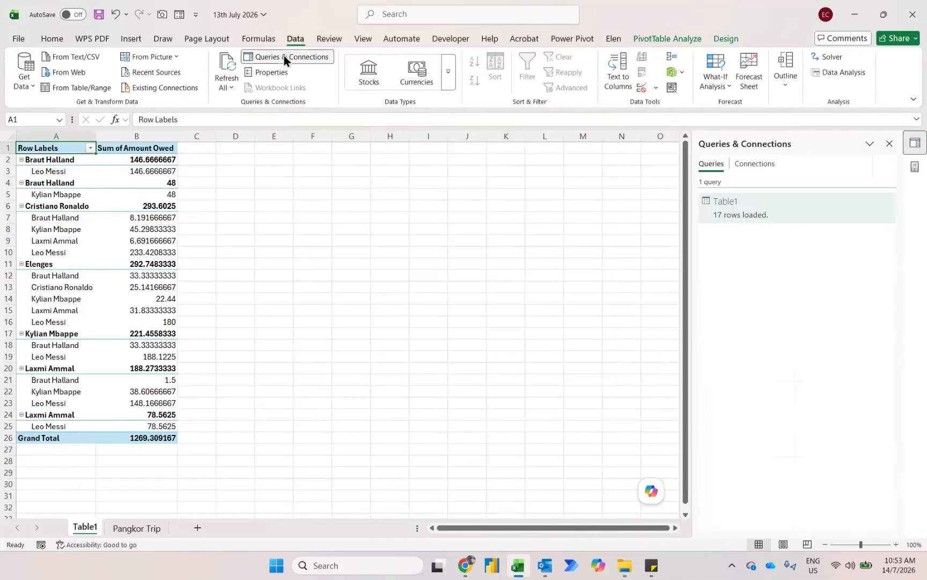
right_click(815, 210)
click(850, 244)
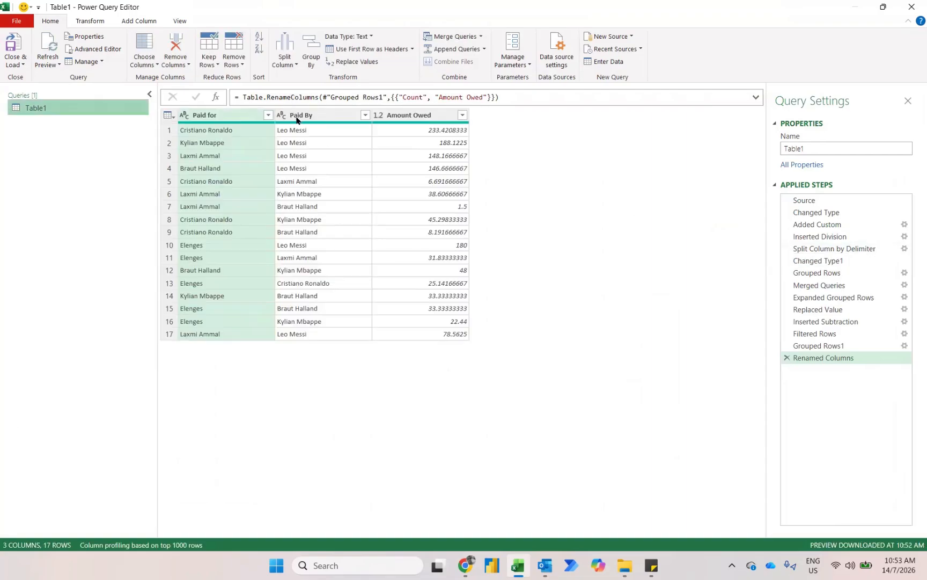
Step: Trim the text in the Paid for and Paid By columns and load the updated query back into the PivotTable
ctrl+click(297, 115)
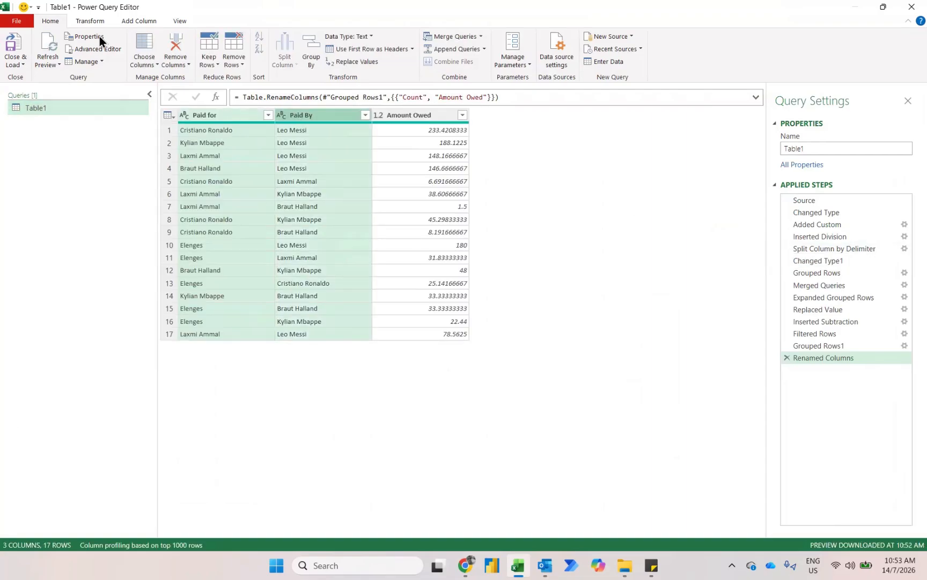
click(87, 24)
click(367, 53)
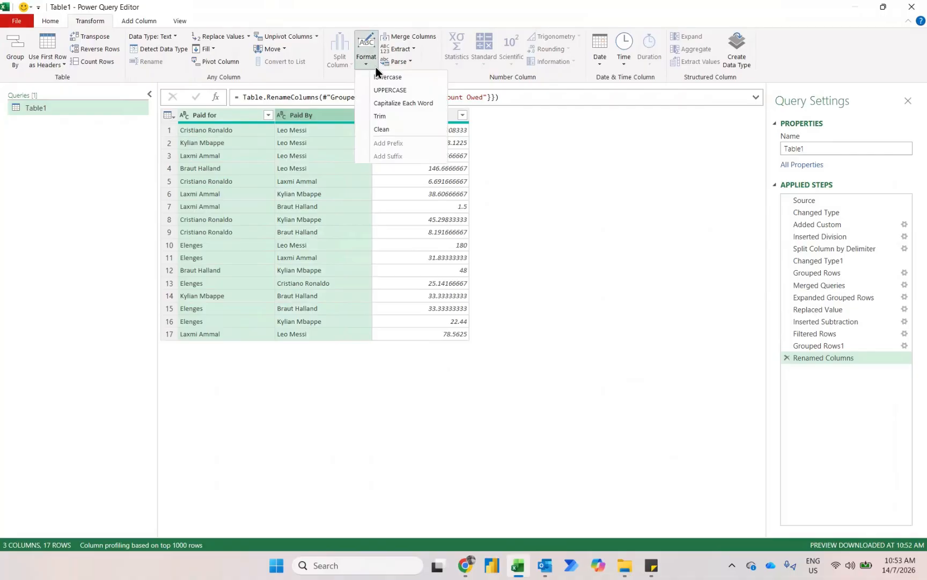
click(396, 116)
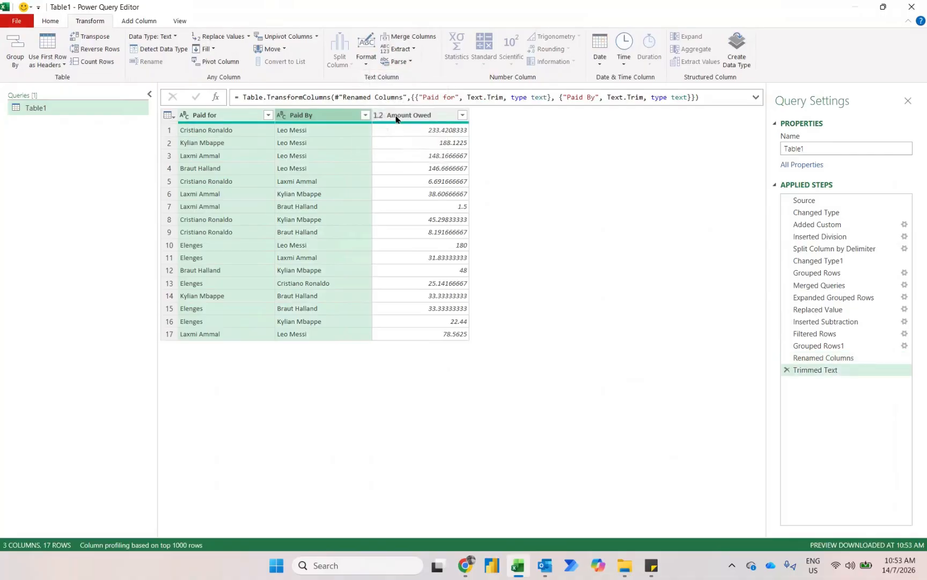
click(50, 21)
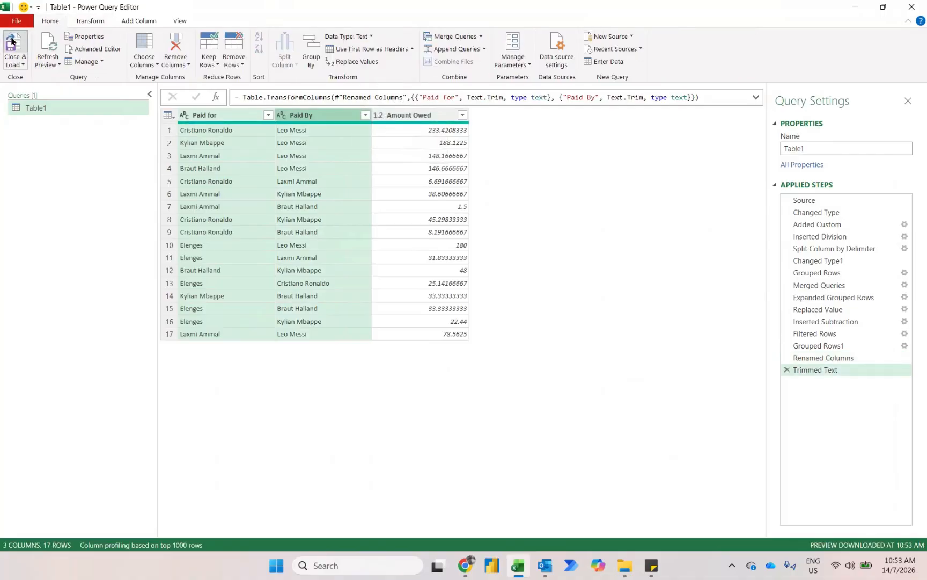
click(12, 41)
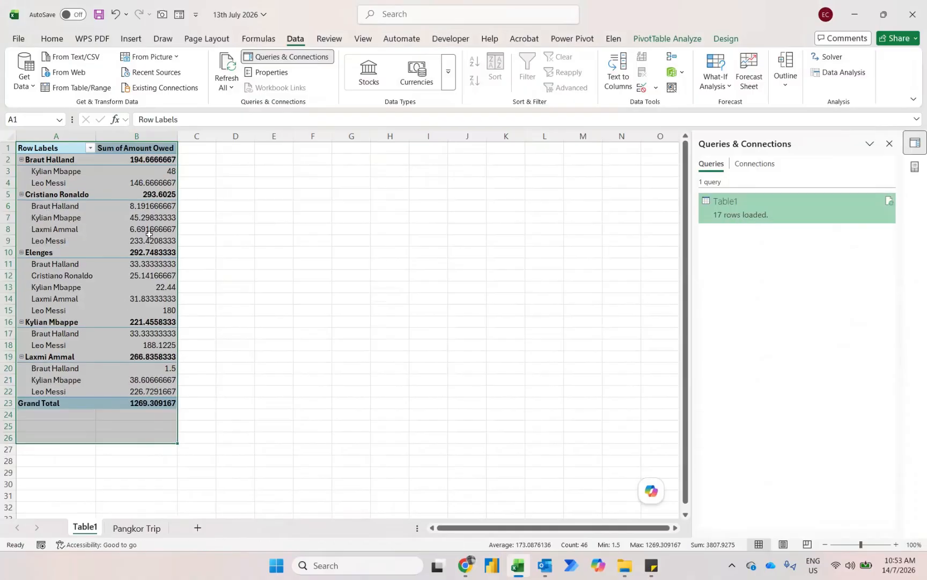
Step: Format the PivotTable's Sum of Amount Owed values as Accounting with 2 decimal places and no currency symbol
click(152, 173)
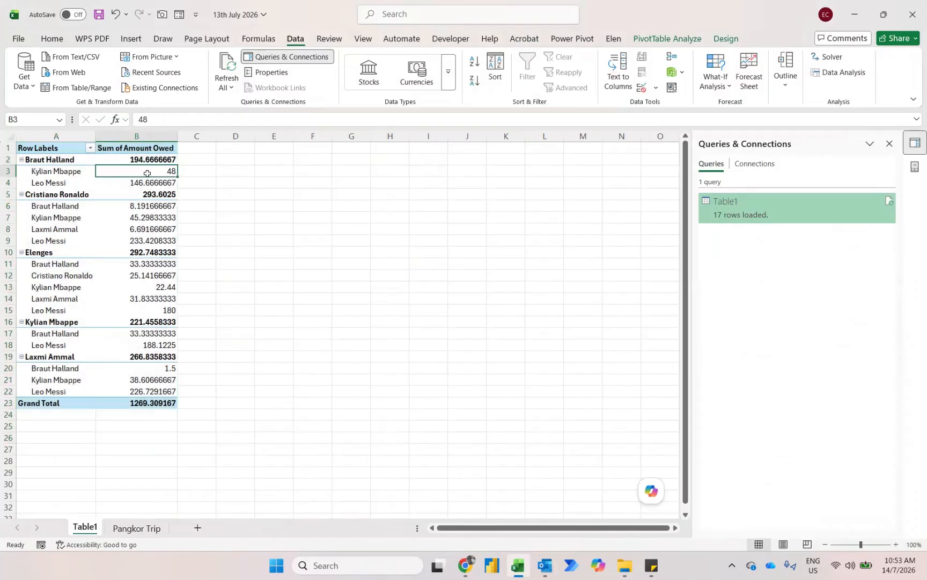
right_click(147, 174)
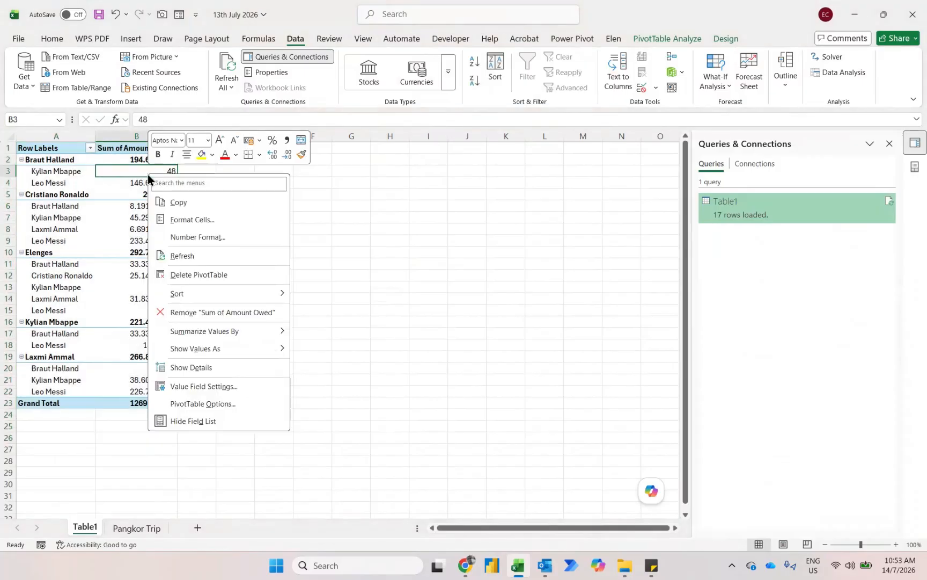
click(202, 238)
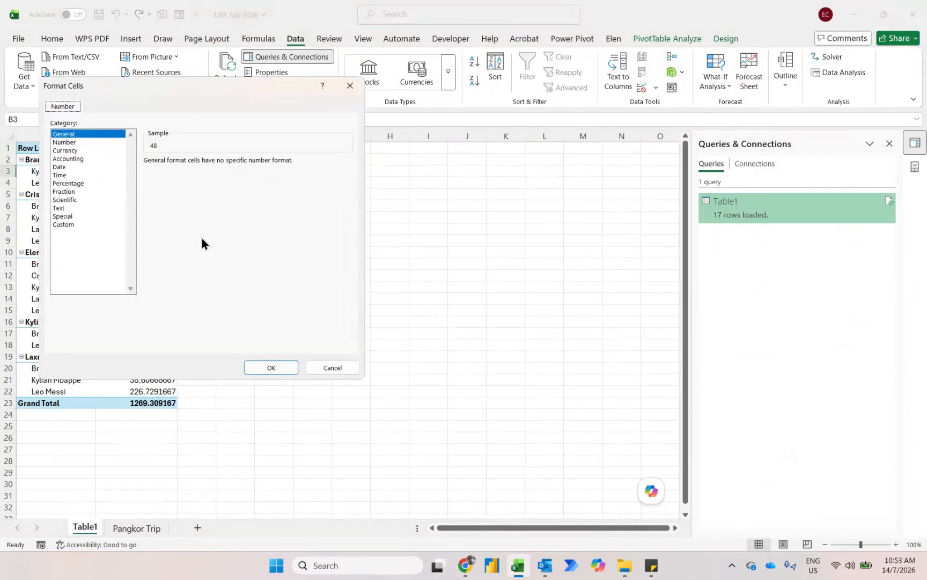
click(70, 159)
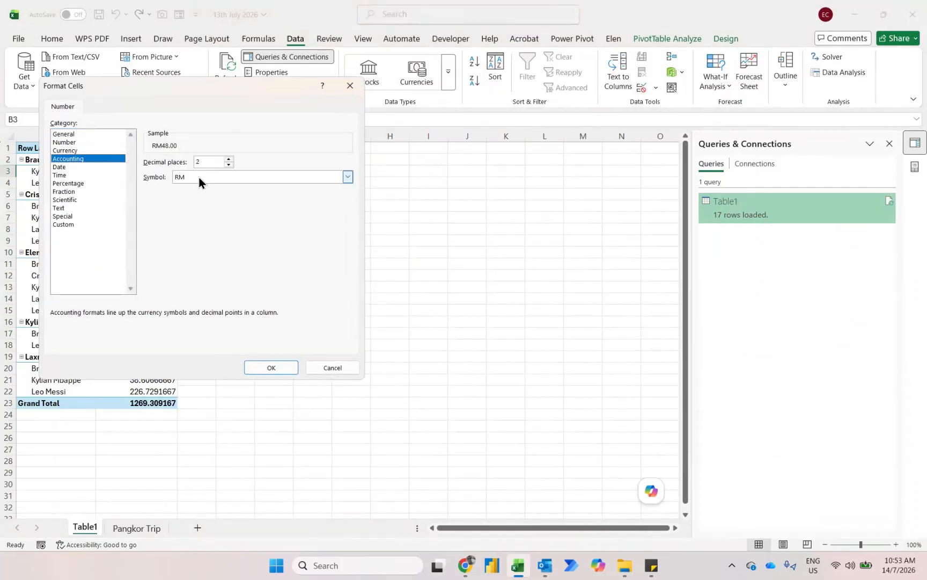
click(199, 177)
click(190, 188)
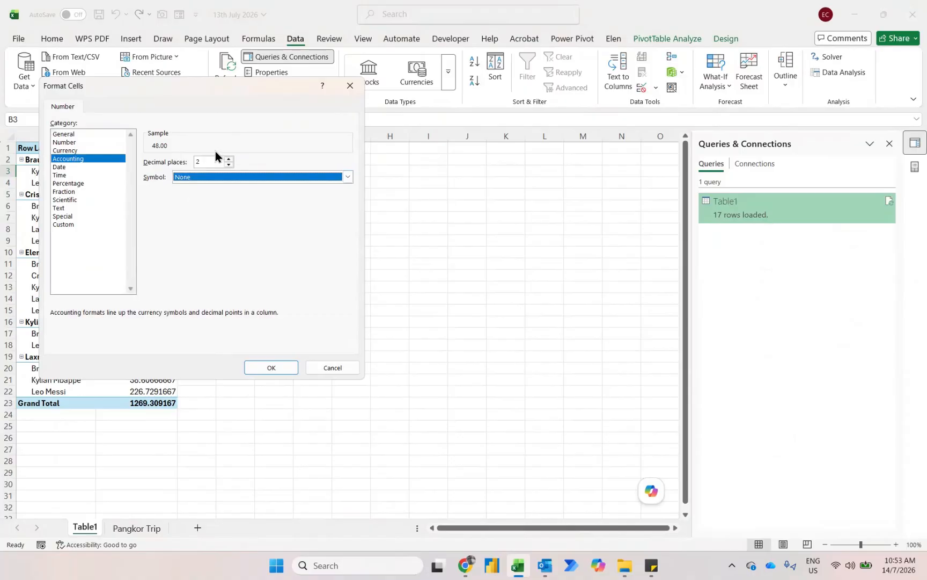
click(280, 372)
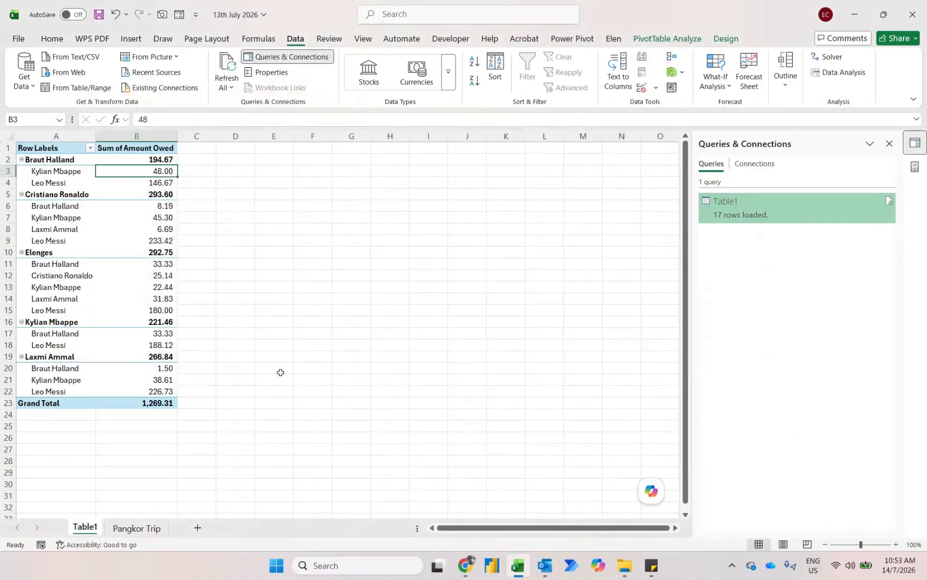
Step: Sort the payers within each traveller's group by Sum of Amount Owed from largest to smallest
key(Left)
key(Up)
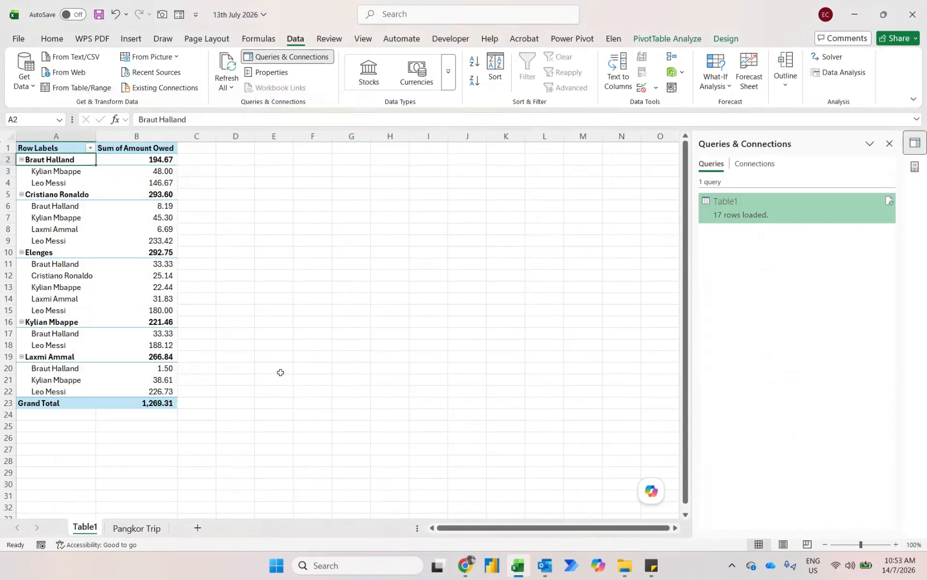
key(Right)
key(Down)
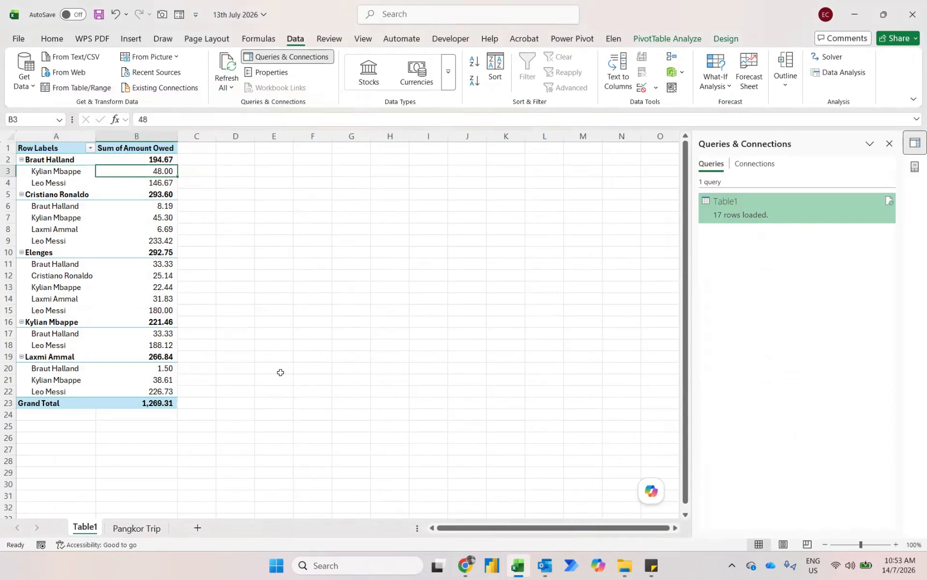
right_click(168, 172)
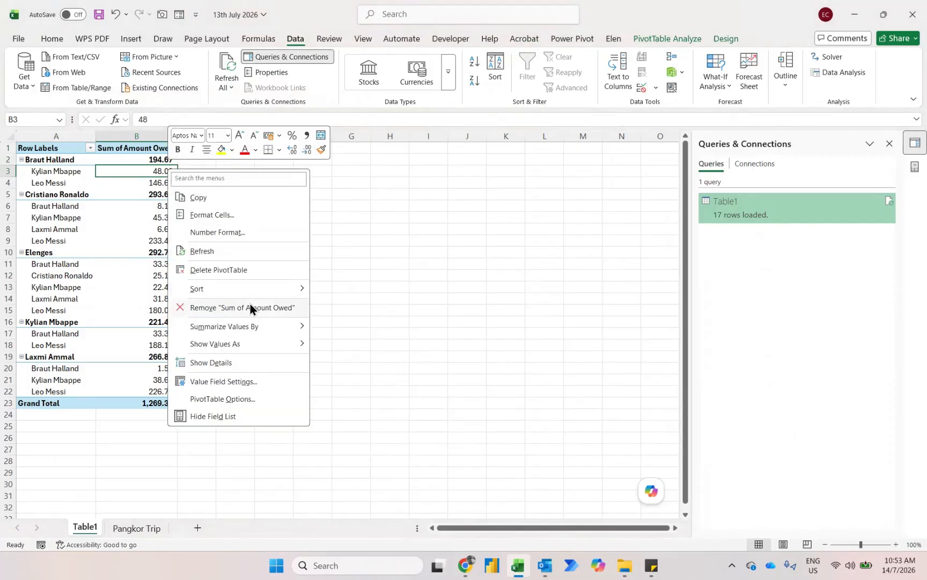
mouse_move(242, 298)
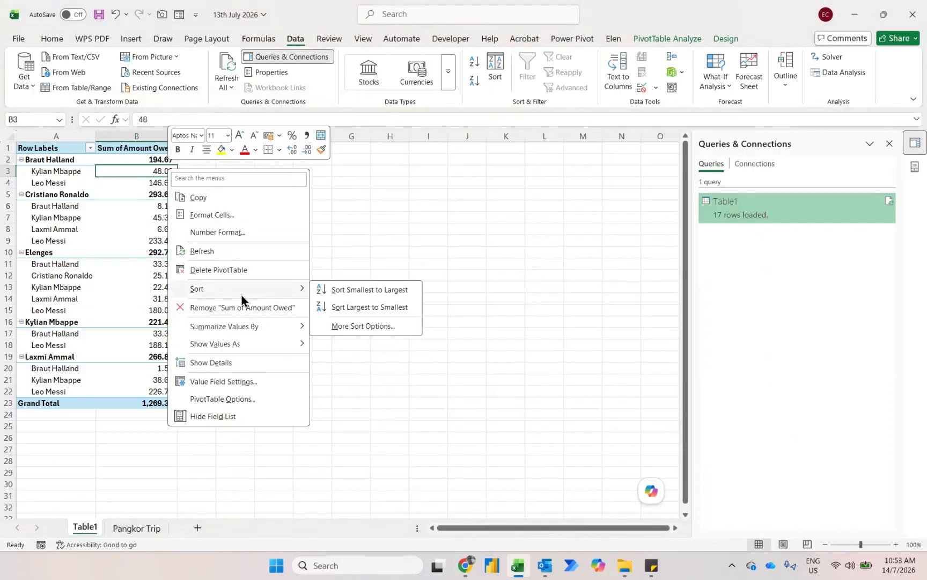
click(354, 310)
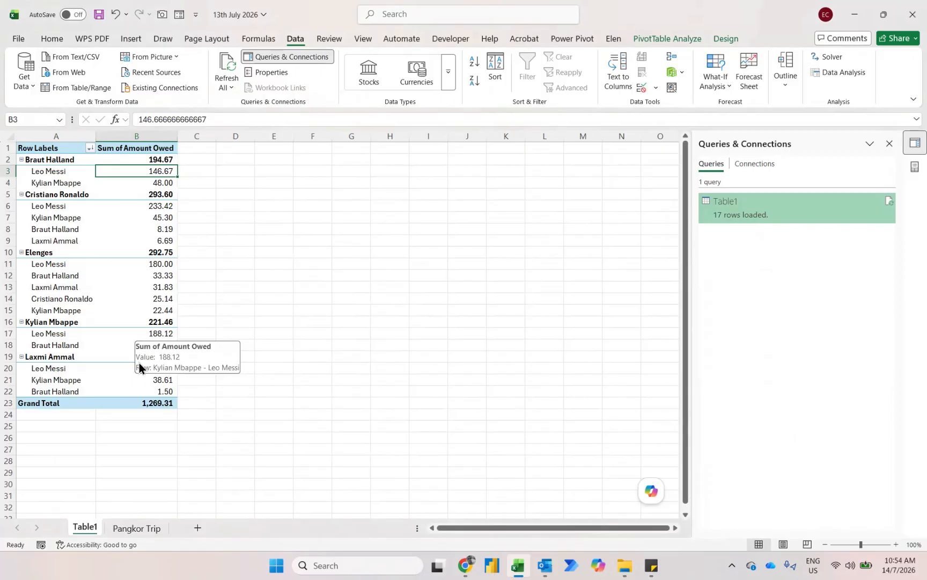
Step: Review the source expenses on the Pangkor Trip sheet and return to the PivotTable on the Table1 sheet
click(141, 528)
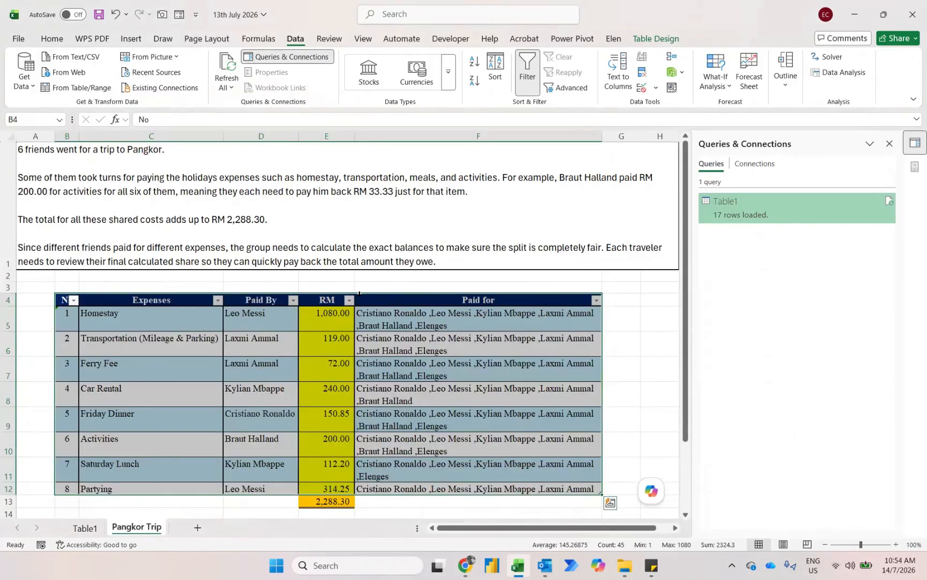
click(91, 530)
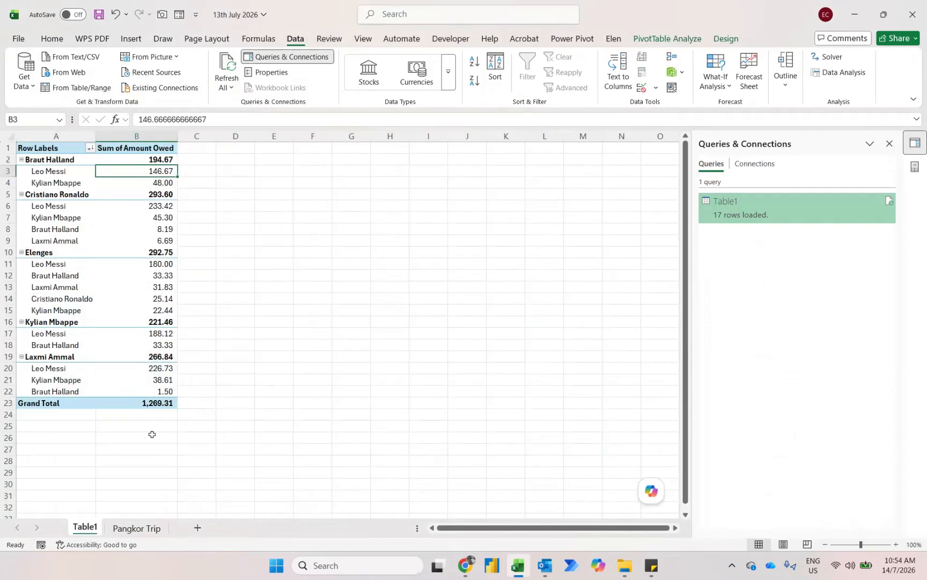